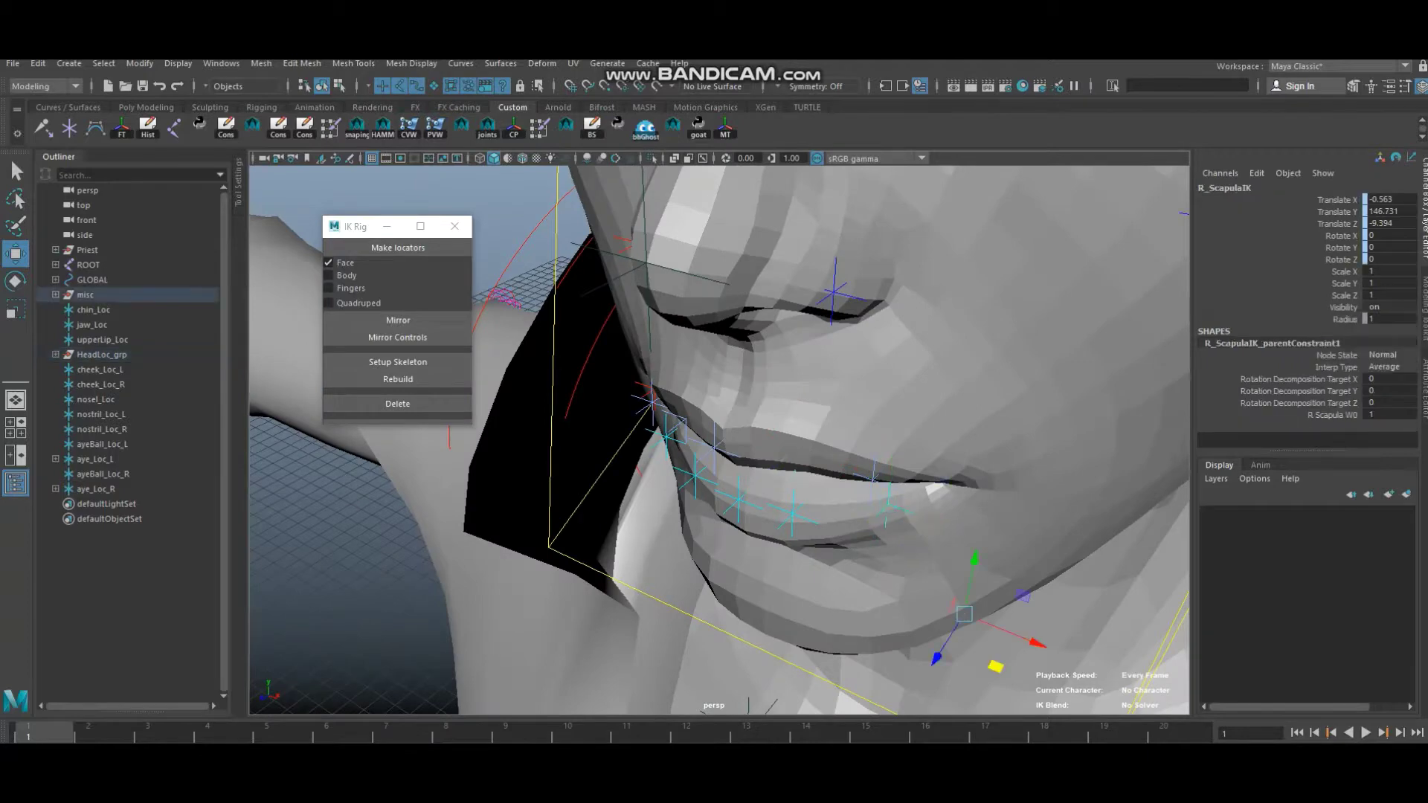
- Position the lowerLip1_Loc_L locator on the lower lip at about X 1.05, Y -2.71, Z 15.91
key(ctrl+z)
key(ctrl+z)
key(ctrl+z)
key(ctrl+z)
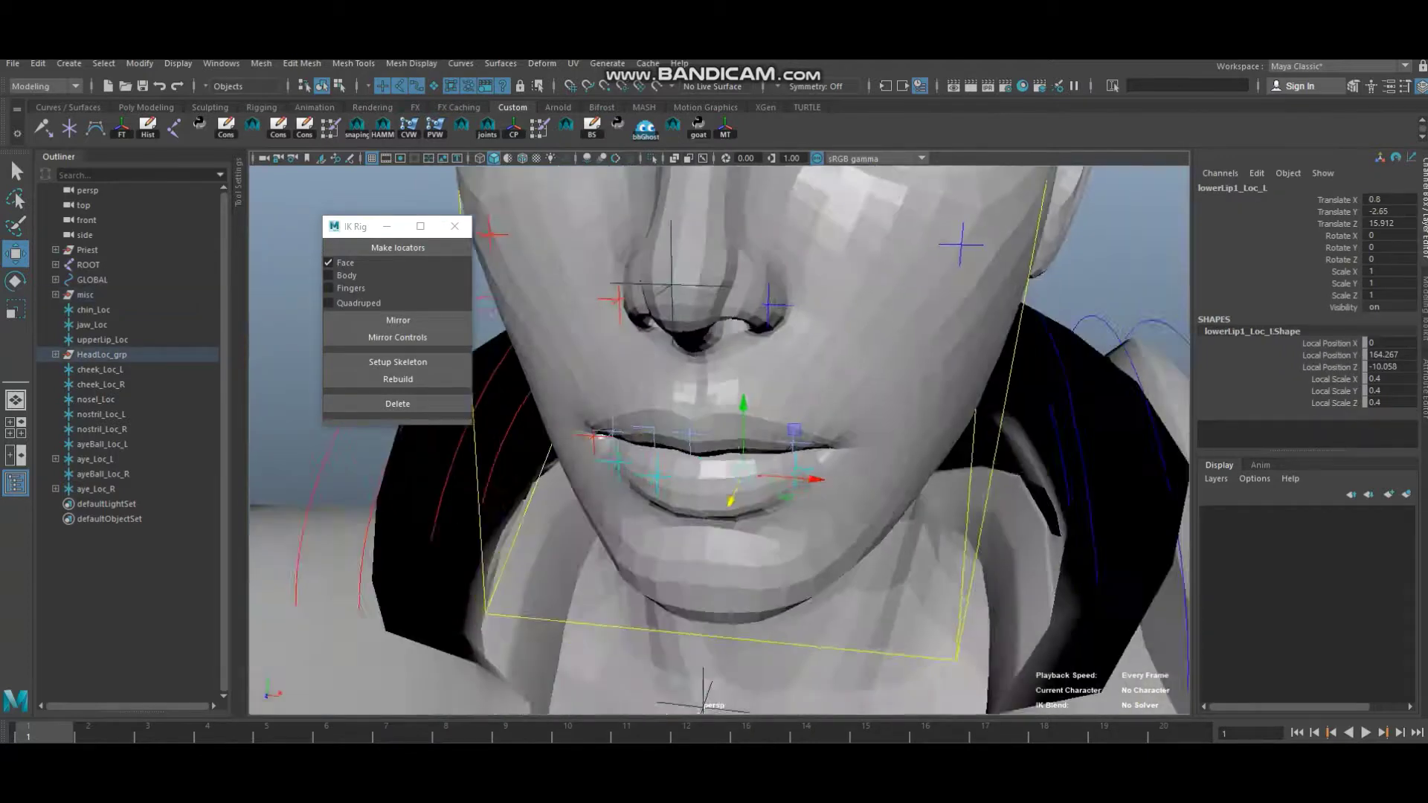
key(ctrl+z)
key(ctrl+z)
key(ctrl+z)
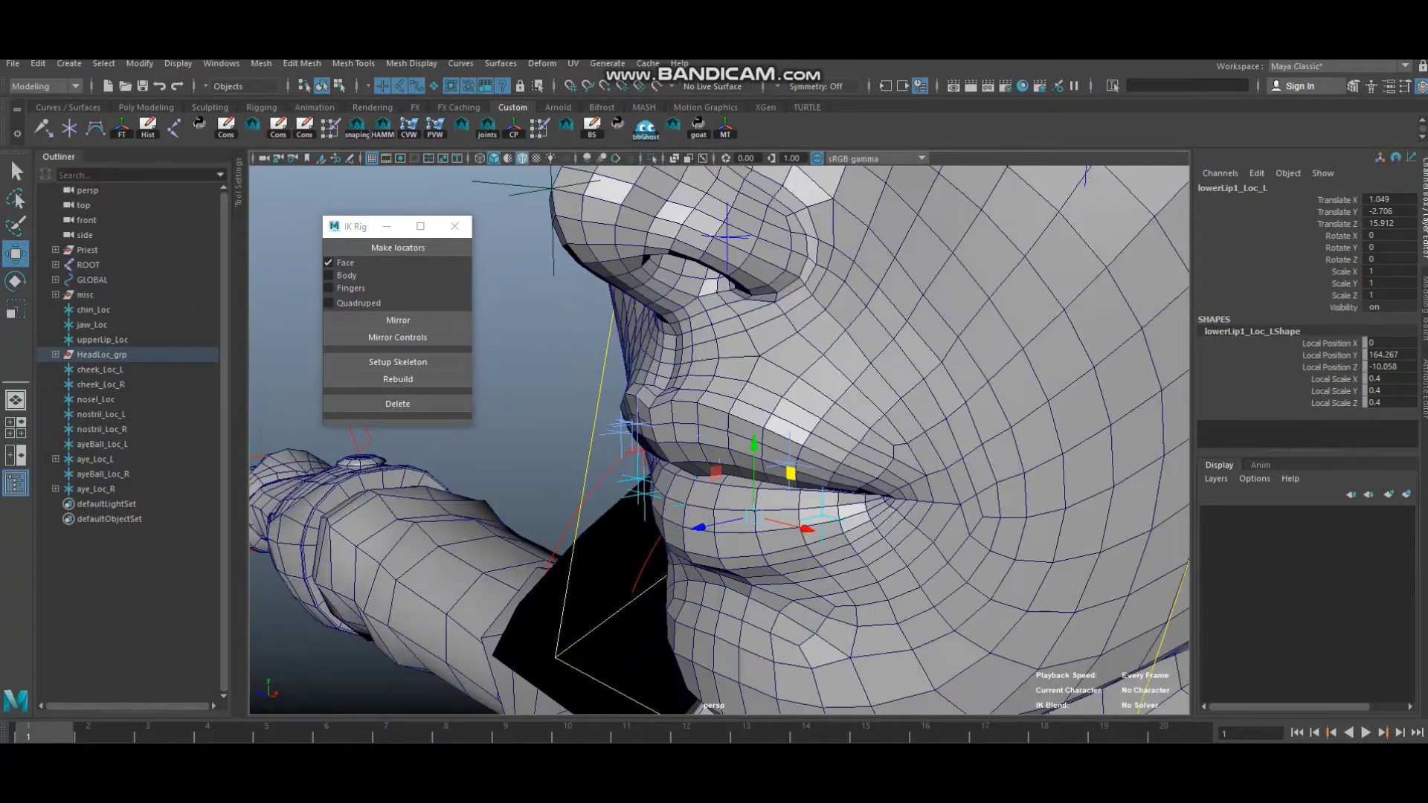
- Position comissure_Loc_L at the left mouth corner in wireframe, at about X 2.5, Y -2.46, Z 14.85
key(4)
key(ctrl+z)
key(ctrl+z)
key(ctrl+z)
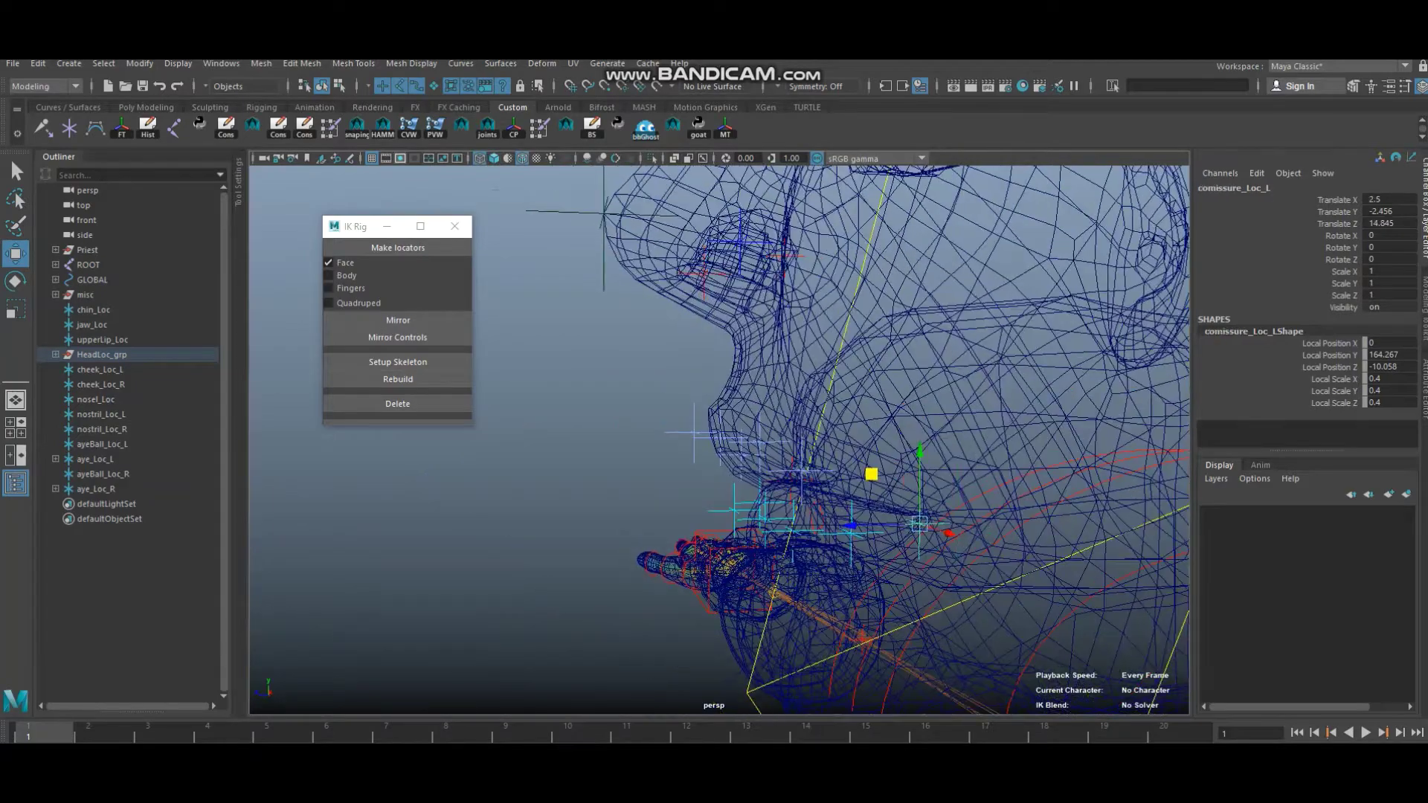
- Fit lowerLip2_Loc_L onto the lower lip near the mouth corner at about X 1.70, Y -2.65, Z 15.40
key(ctrl+z)
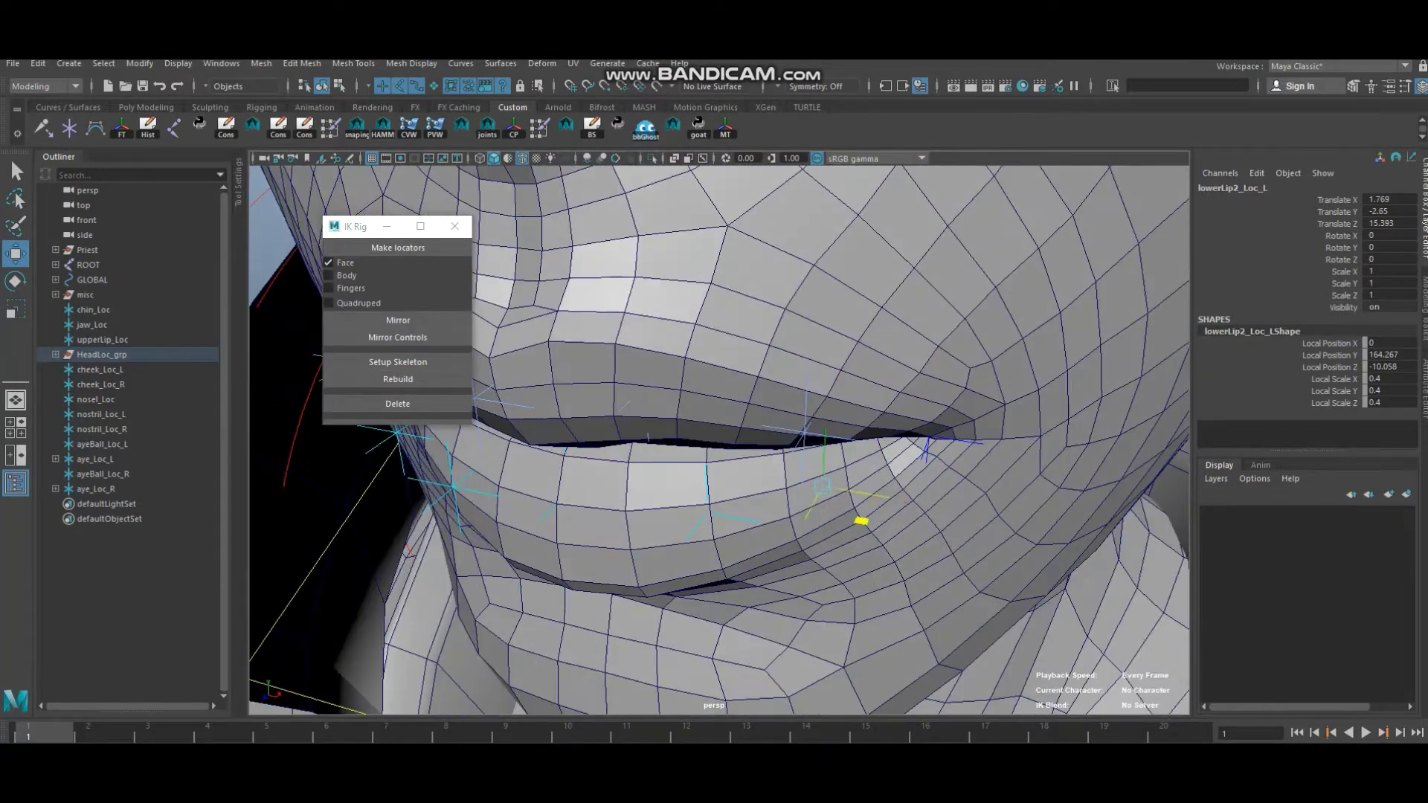
key(ctrl+z)
key(ctrl+z)
key(ctrl+z)
key(ctrl+z)
key(ctrl+z)
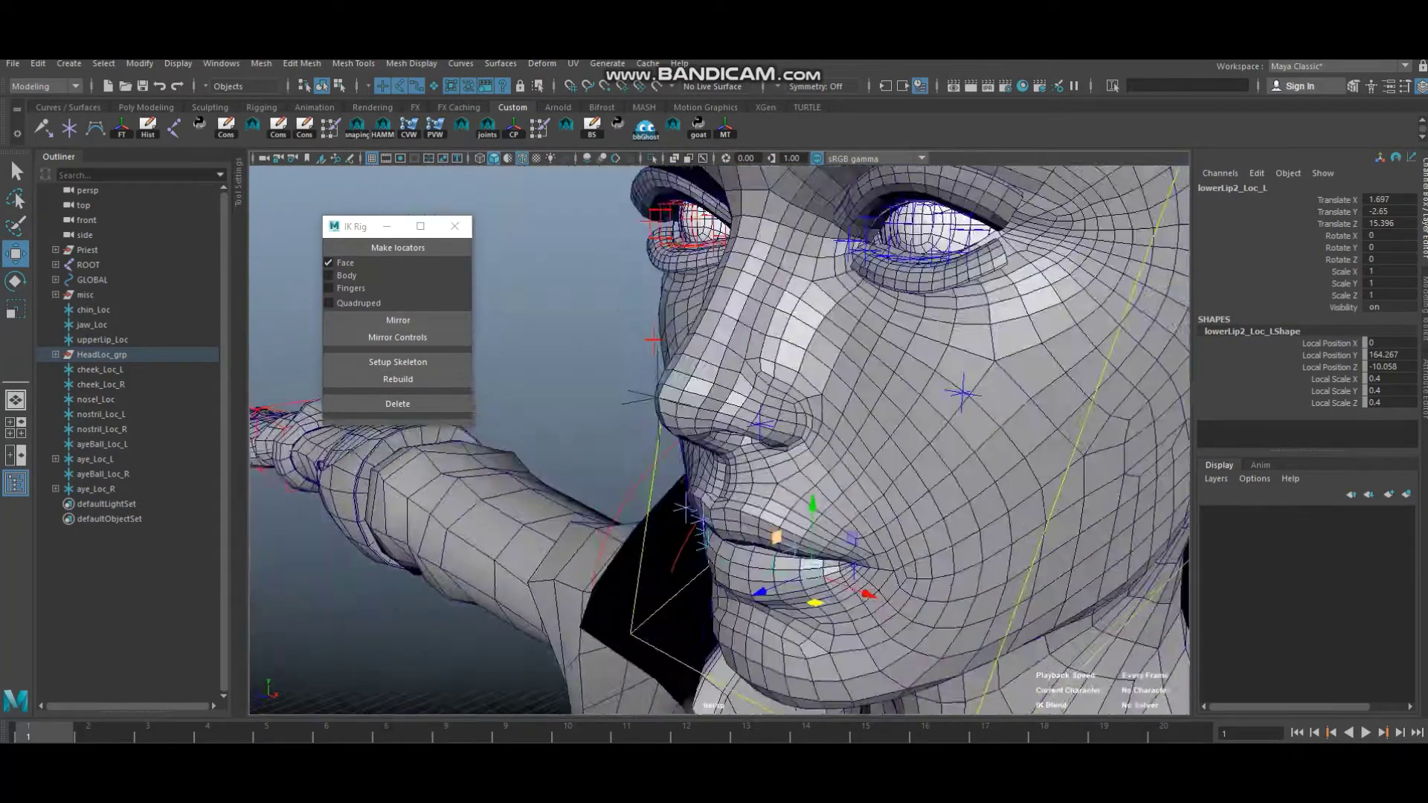
- Position the nosel_Loc locator at the nose at about X 0, Y 165.63, Z 7.78
key(ctrl+z)
key(ctrl+z)
key(ctrl+z)
key(ctrl+z)
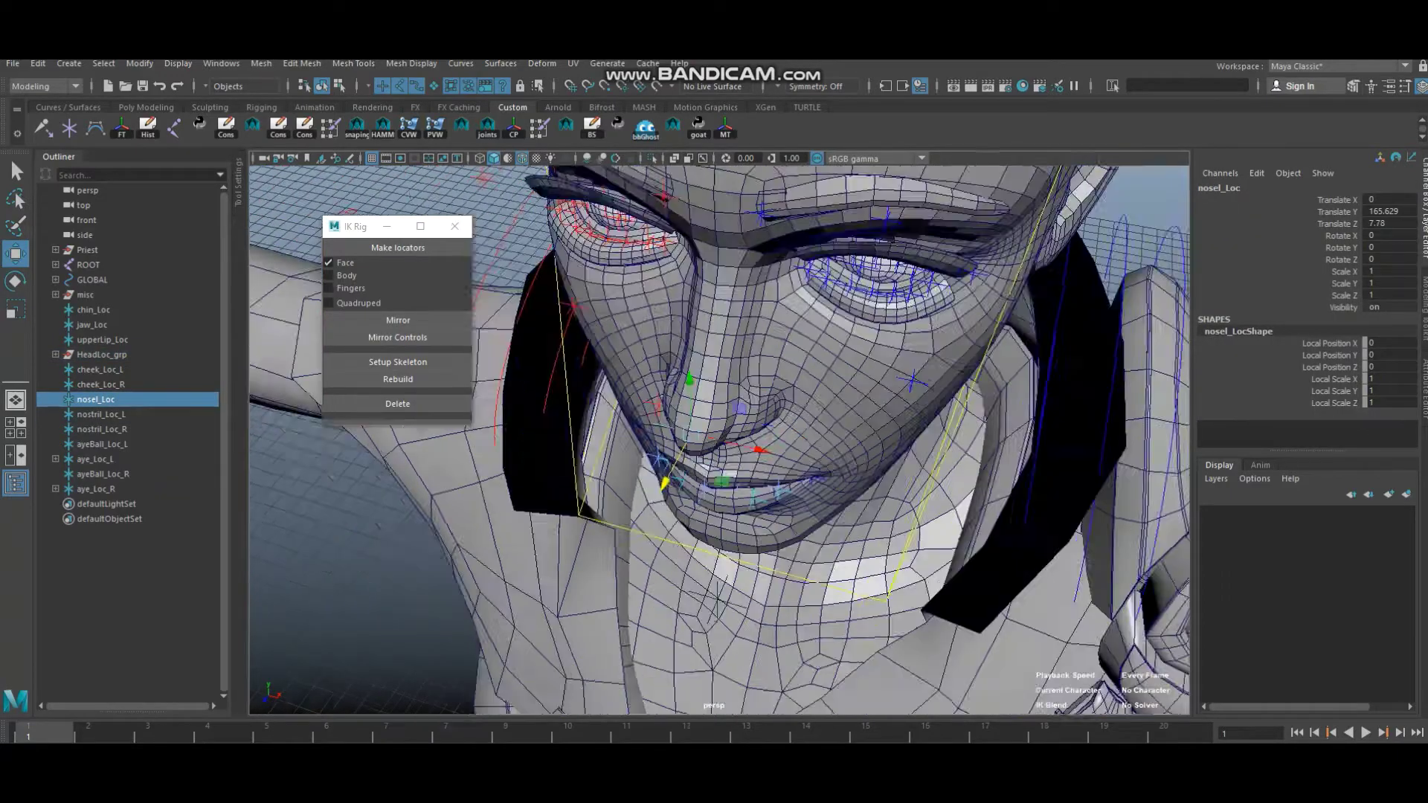
- Position cheek_Loc_L on the left cheek at about X 3.82, Y 165.93, Z 4.31
key(ctrl+z)
key(ctrl+z)
key(ctrl+z)
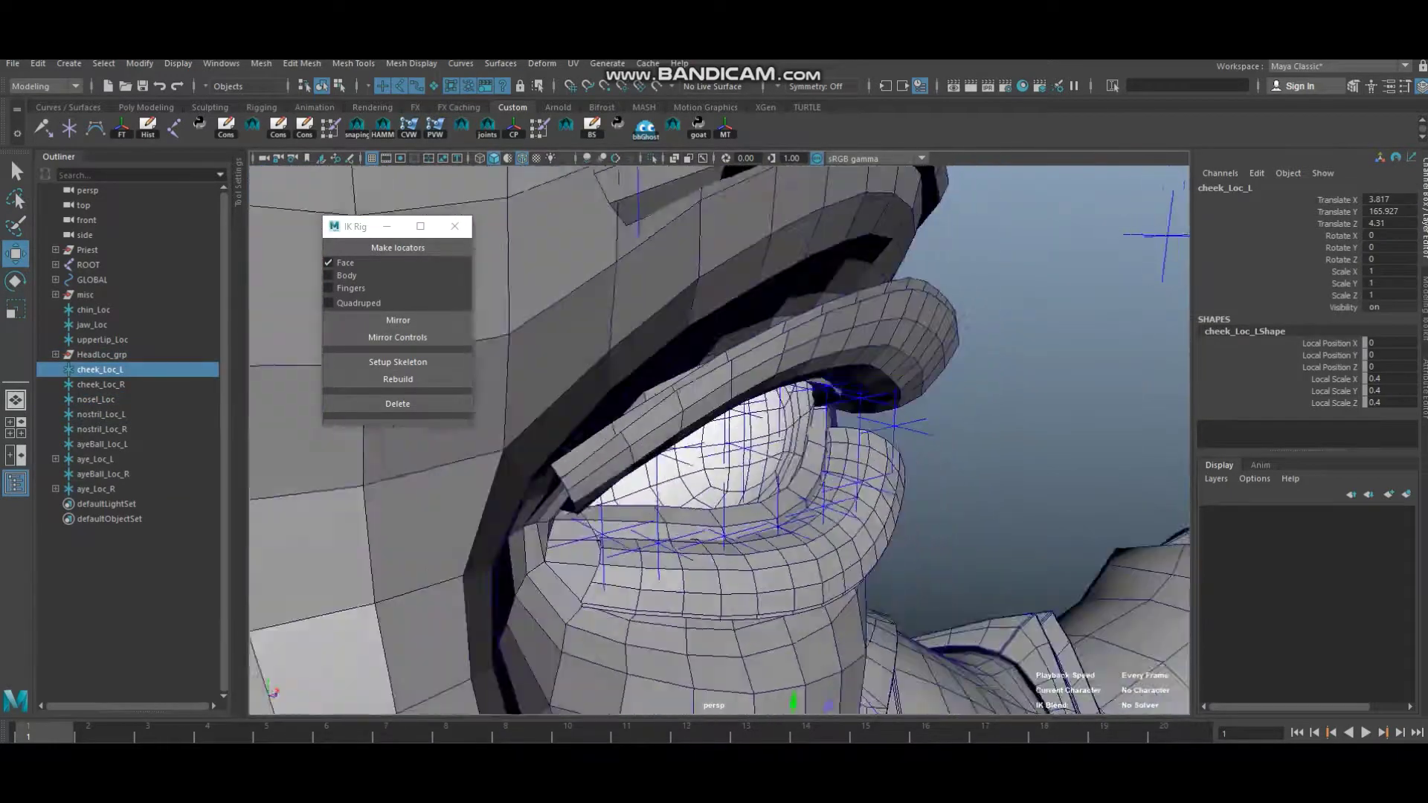
- Position ayelidUpp4_Loc_L on the left upper eyelid at about X 3.82, Y 169.56, Z 4.6
key(ctrl+z)
key(ctrl+z)
key(ctrl+z)
key(ctrl+z)
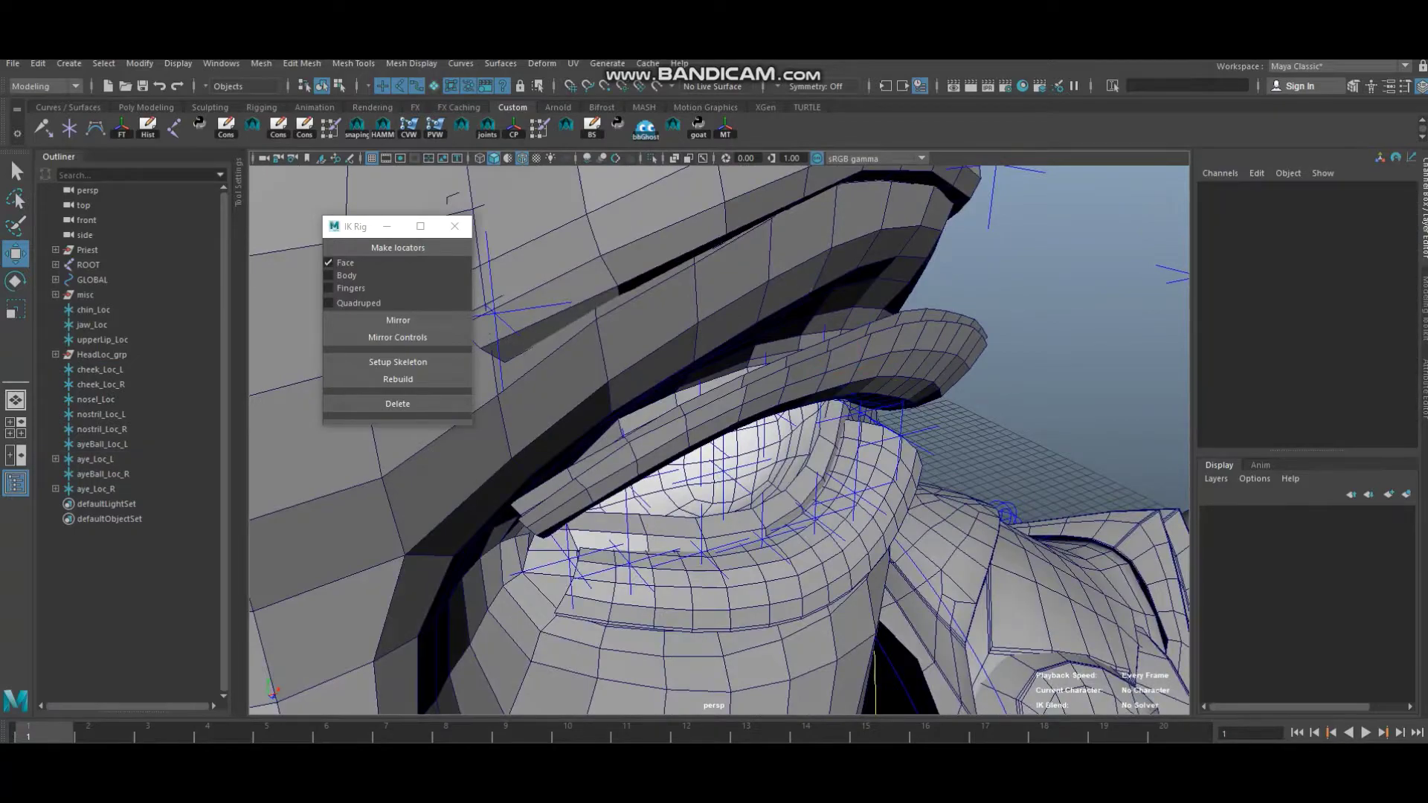
key(ctrl+z)
key(ctrl+z)
key(ctrl+z)
key(ctrl+z)
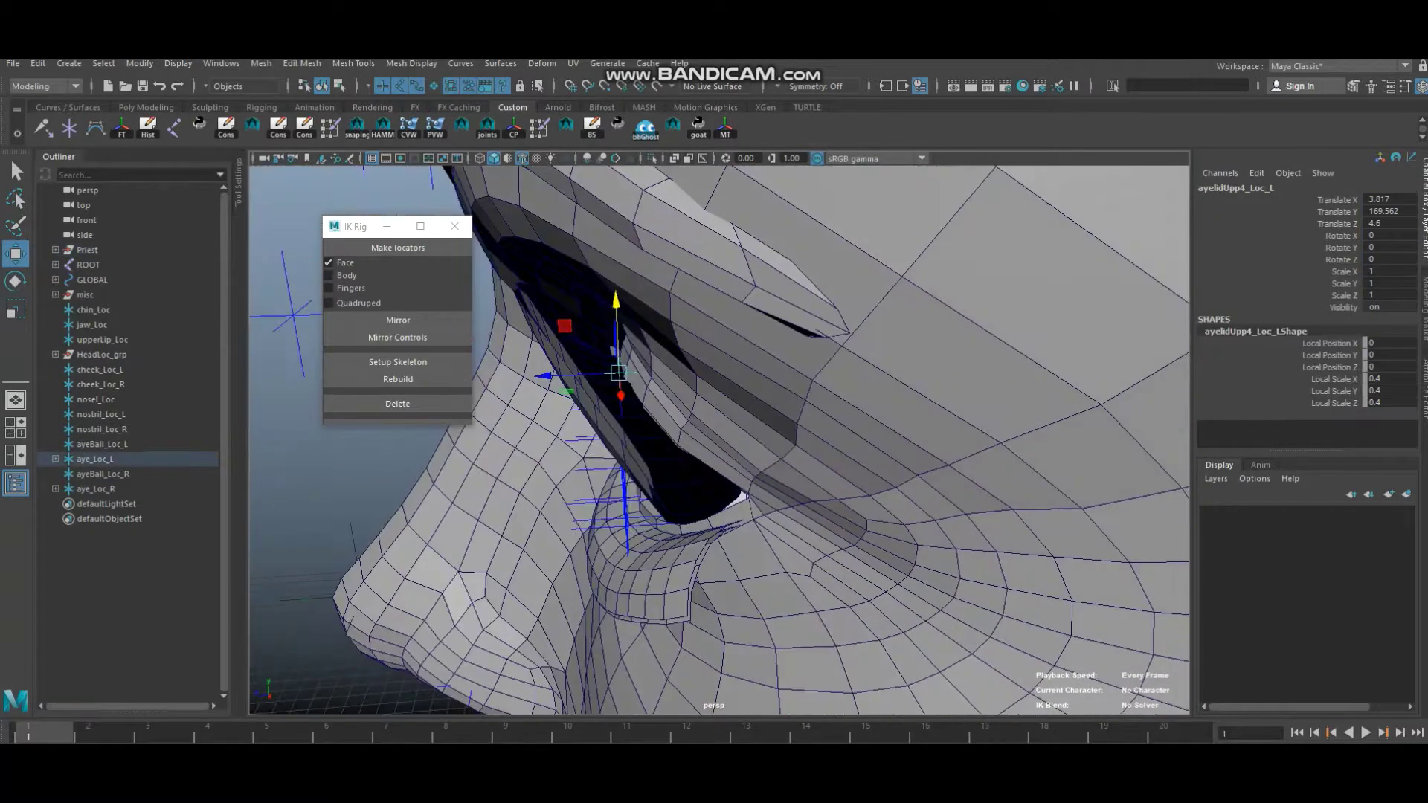
- Place ayelidSide1_Loc_L at the outer eye corner, about X 4.86, Y 168.89, and ayelidSide_Loc_L at the inner corner, about X 1.77, Y 168.59
key(ctrl+z)
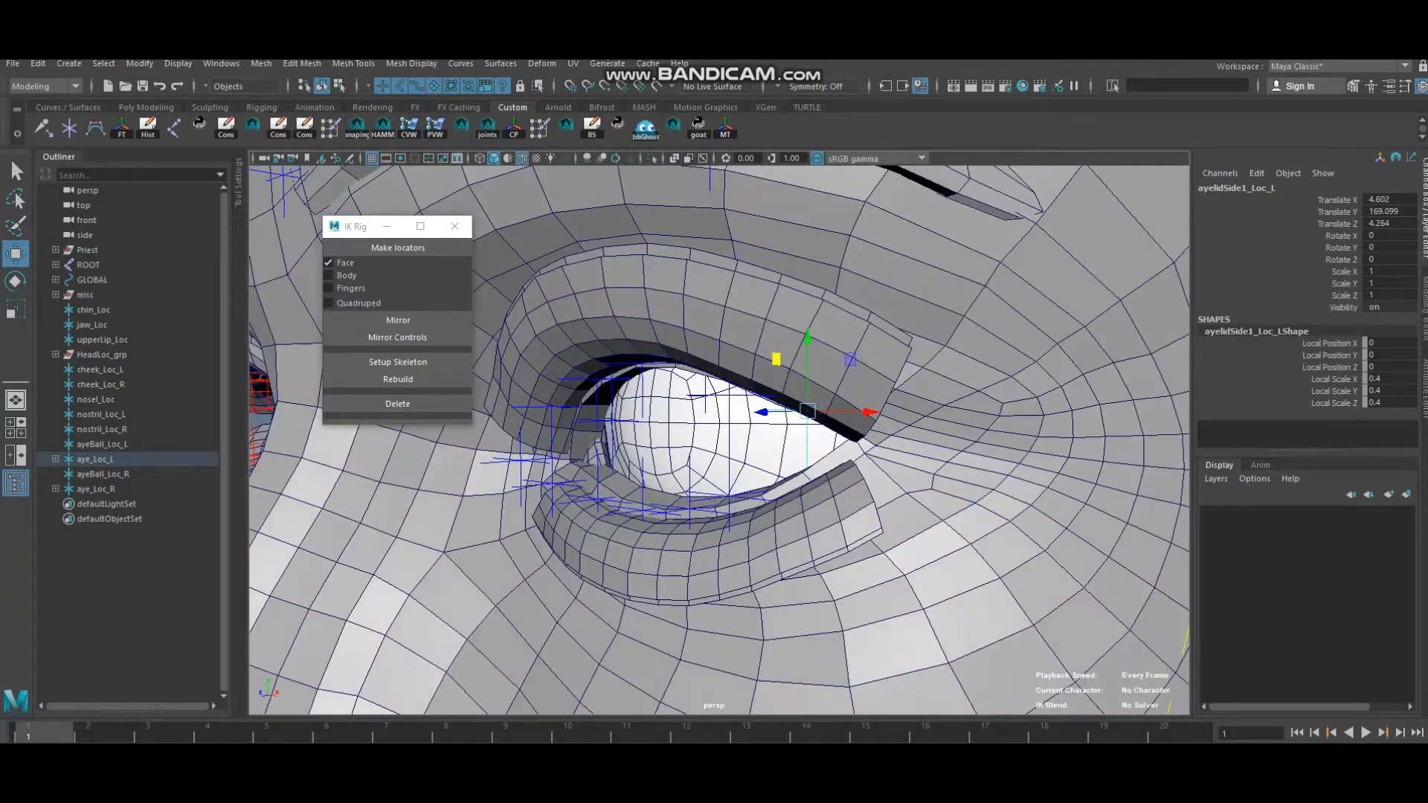
key(ctrl+z)
key(ctrl+z)
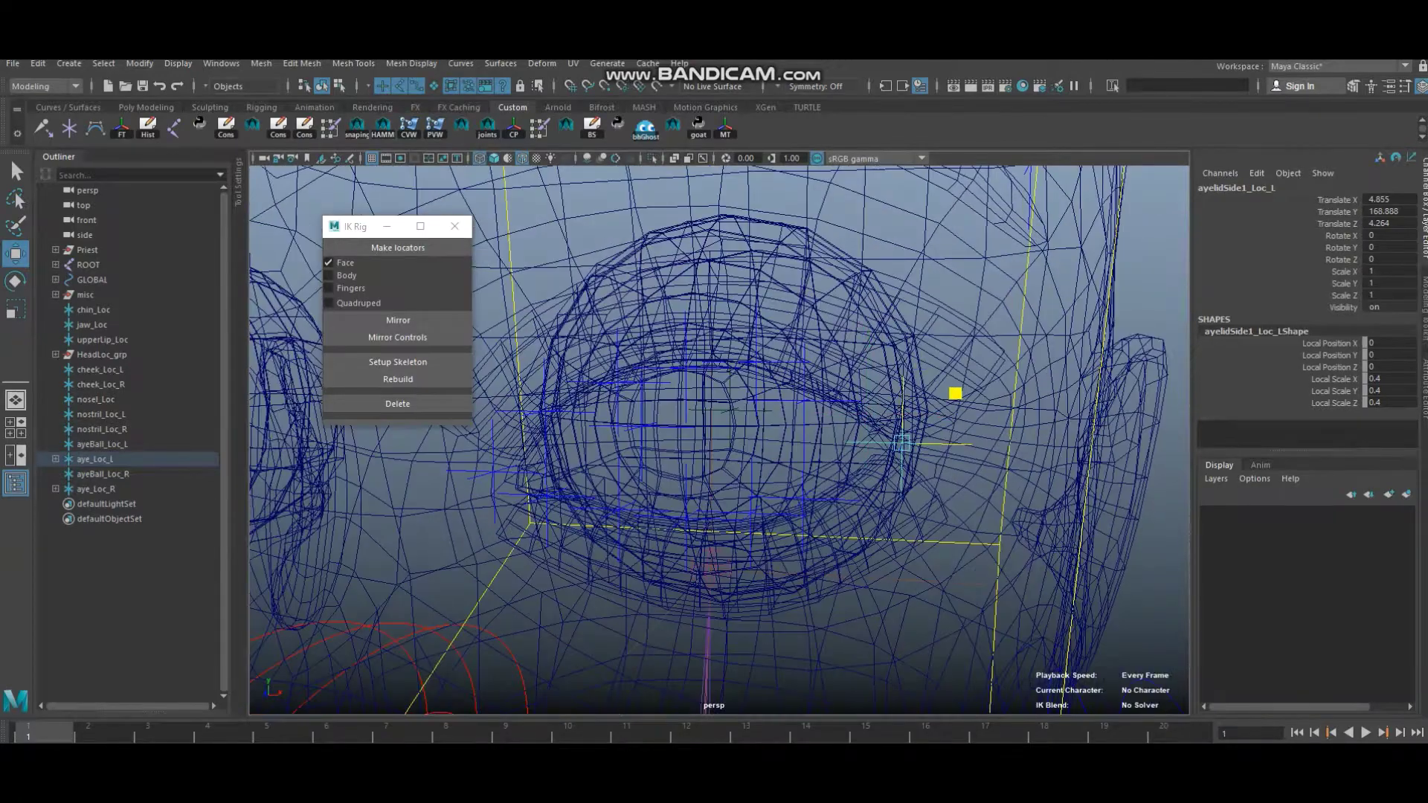
key(ctrl+z)
key(ctrl+z)
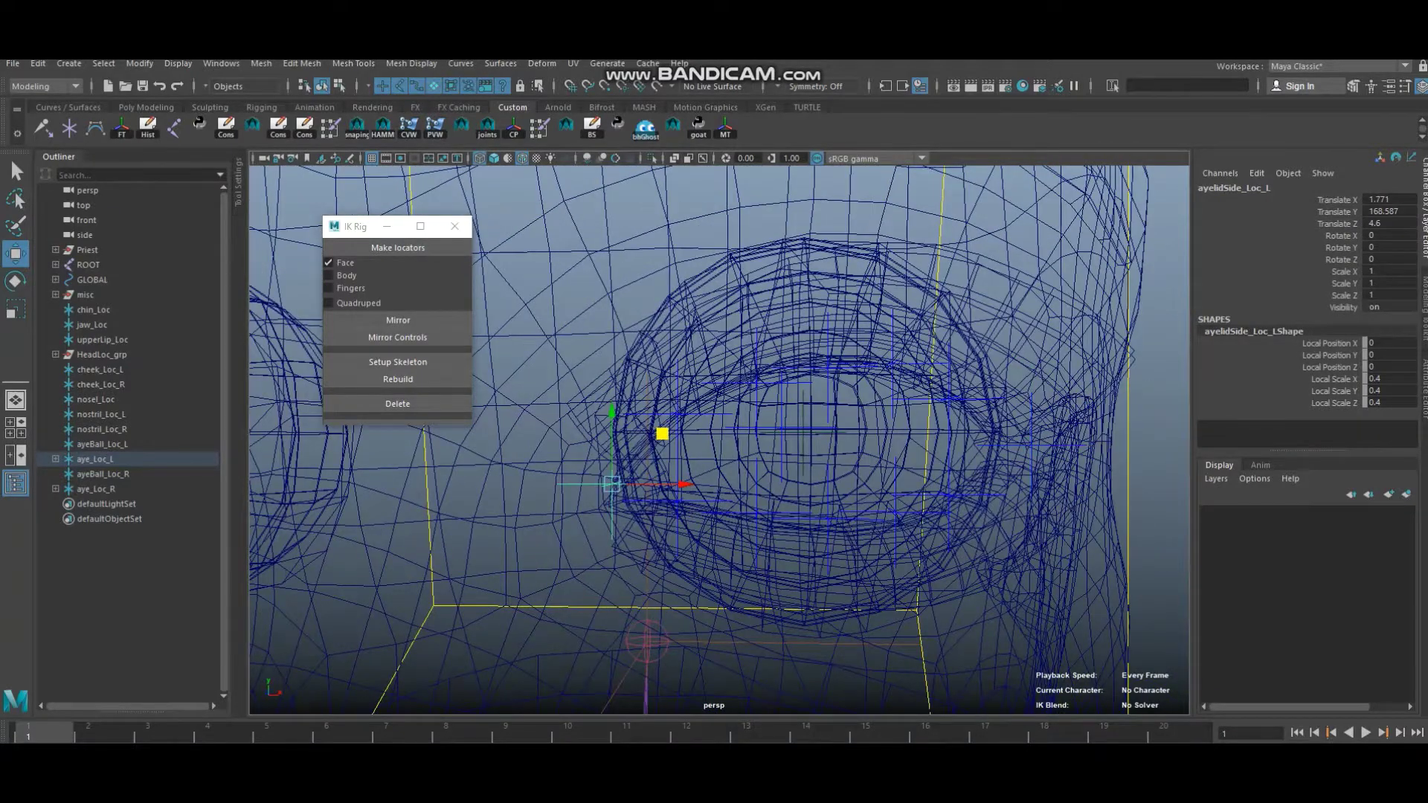
- Push ayelidSide1_Loc_L back into the outer eye corner at about X 4.87, Y 168.87, Z 3.67
key(ctrl+z)
key(ctrl+z)
key(ctrl+z)
key(ctrl+z)
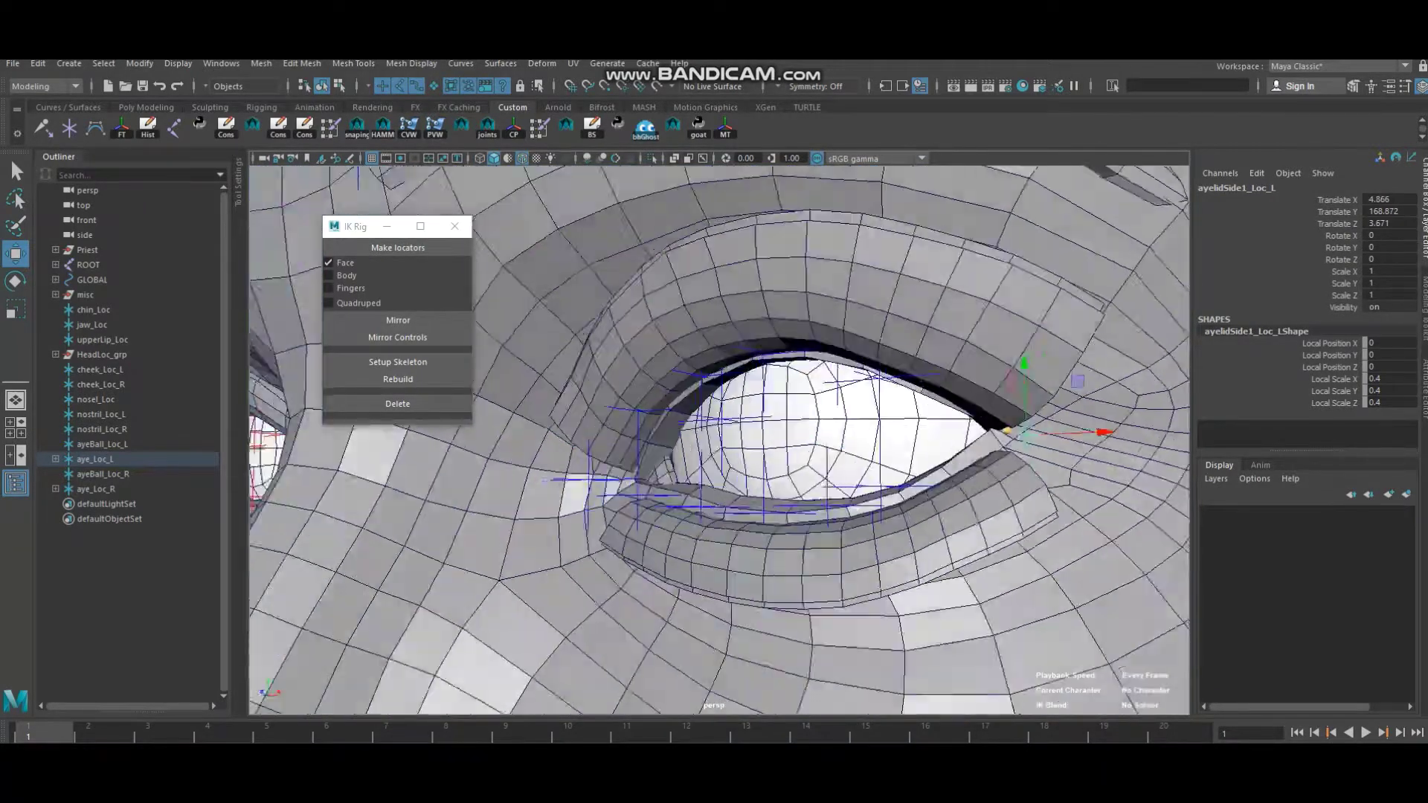
- Fit two left upper-eyelid locators: ayelidUpp3_Loc_L at about X 3.34, Y 169.43 and ayelidUpp2_Loc_L at about X 2.73, Y 169.36
key(ctrl+z)
key(ctrl+z)
key(ctrl+z)
key(ctrl+z)
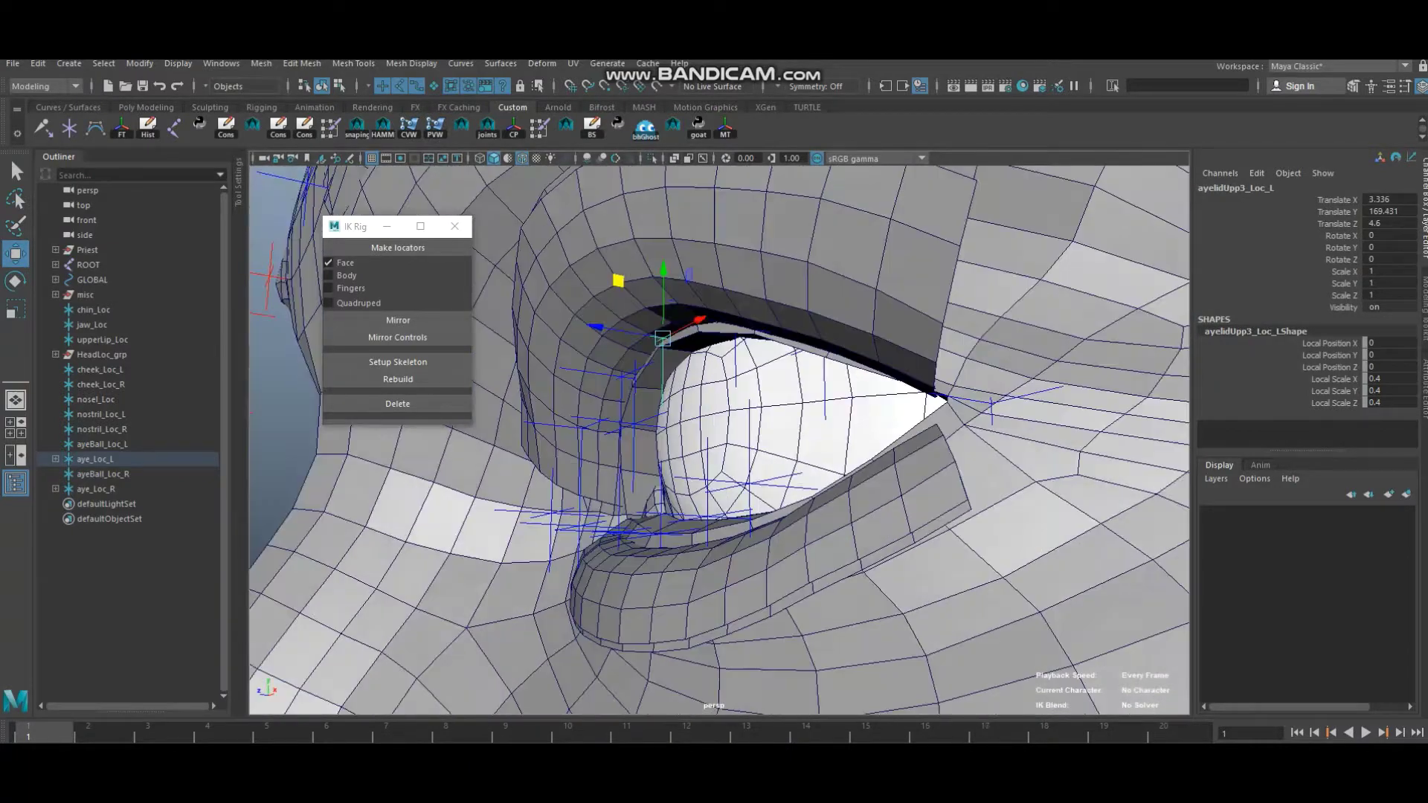
key(ctrl+z)
key(ctrl+z)
key(ctrl+z)
key(ctrl+z)
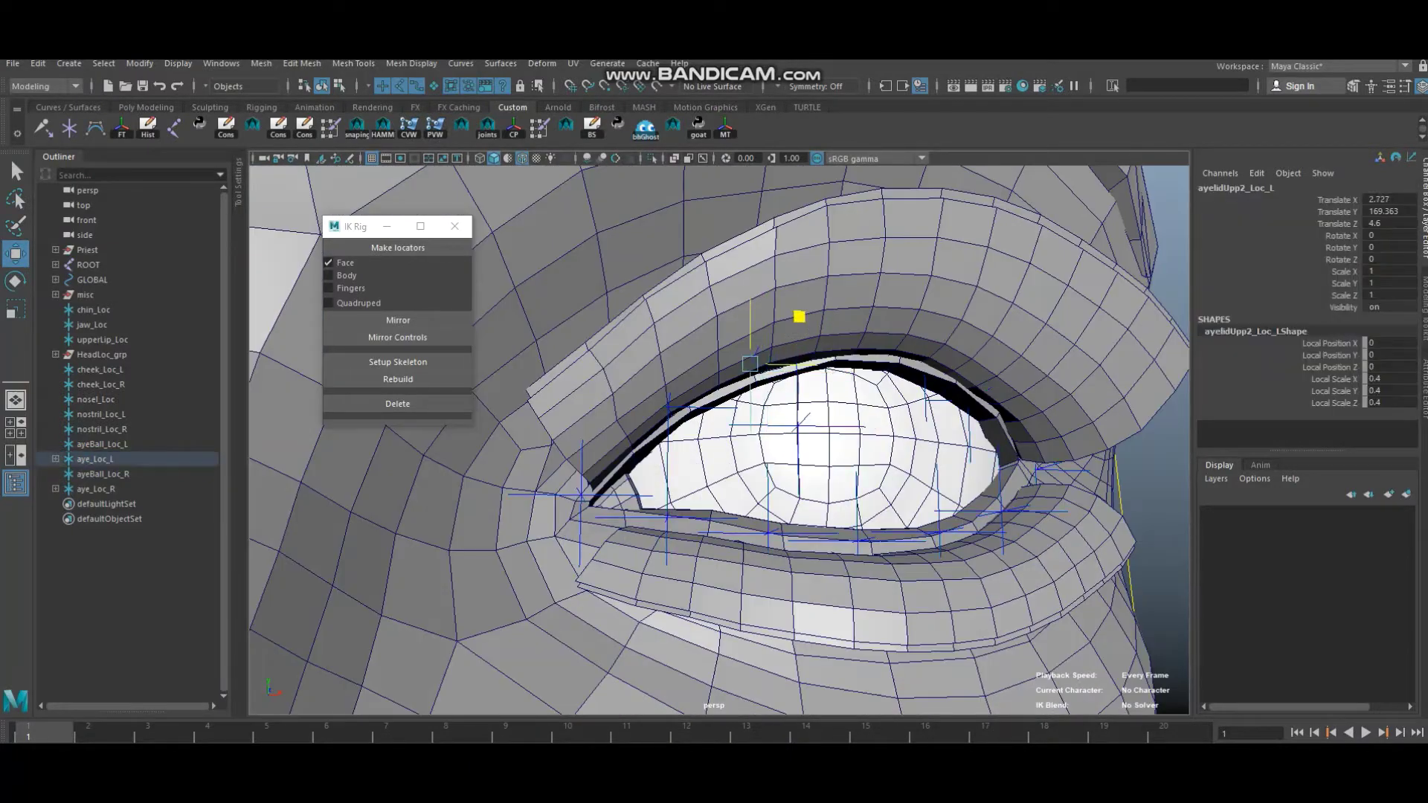
- Fit ayelidUpp1_Loc_L to the upper eyelid at about X 2.13, Y 168.98 and align ayelidSide_Loc_L with the inner eye corner
key(ctrl+z)
key(ctrl+z)
key(ctrl+z)
key(ctrl+z)
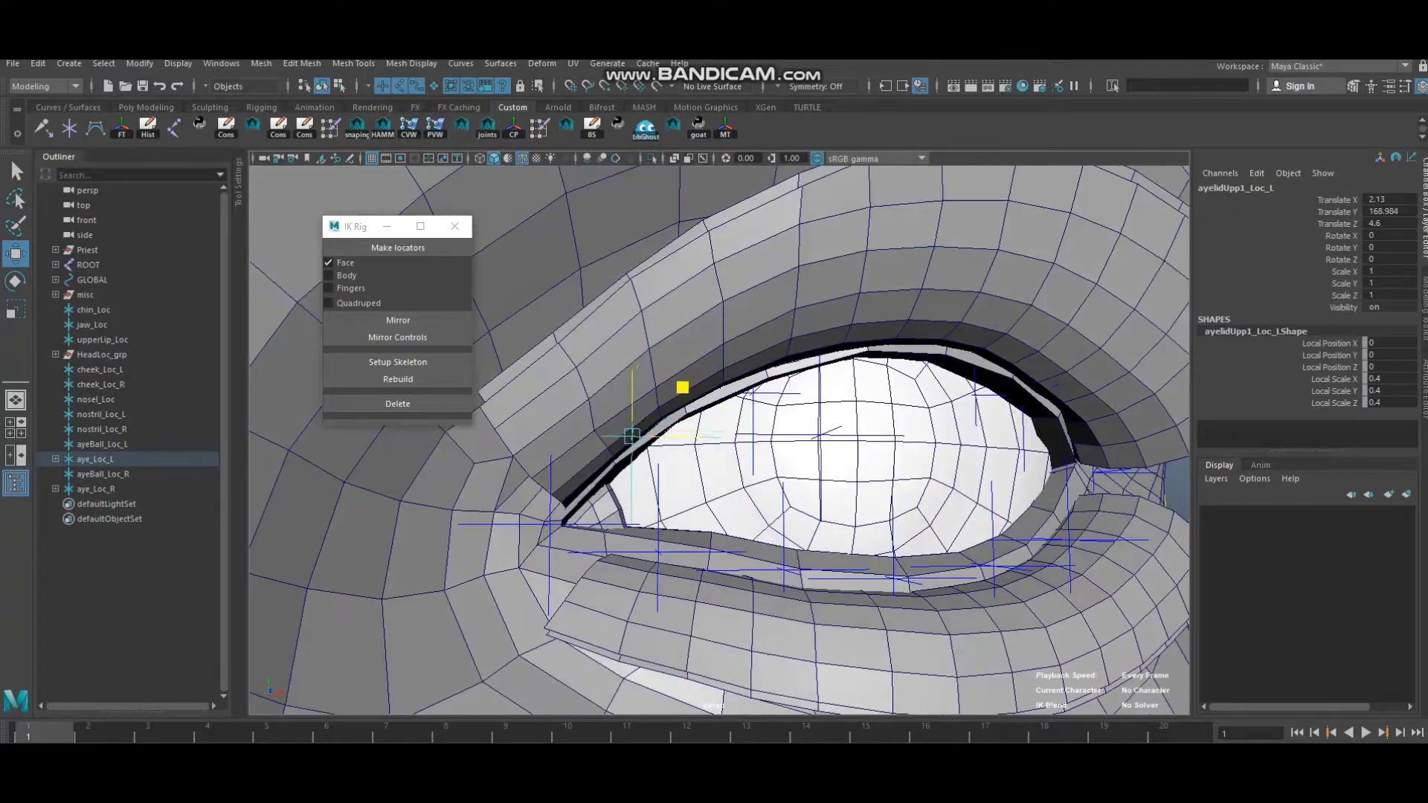
key(ctrl+z)
key(ctrl+z)
key(ctrl+z)
key(ctrl+z)
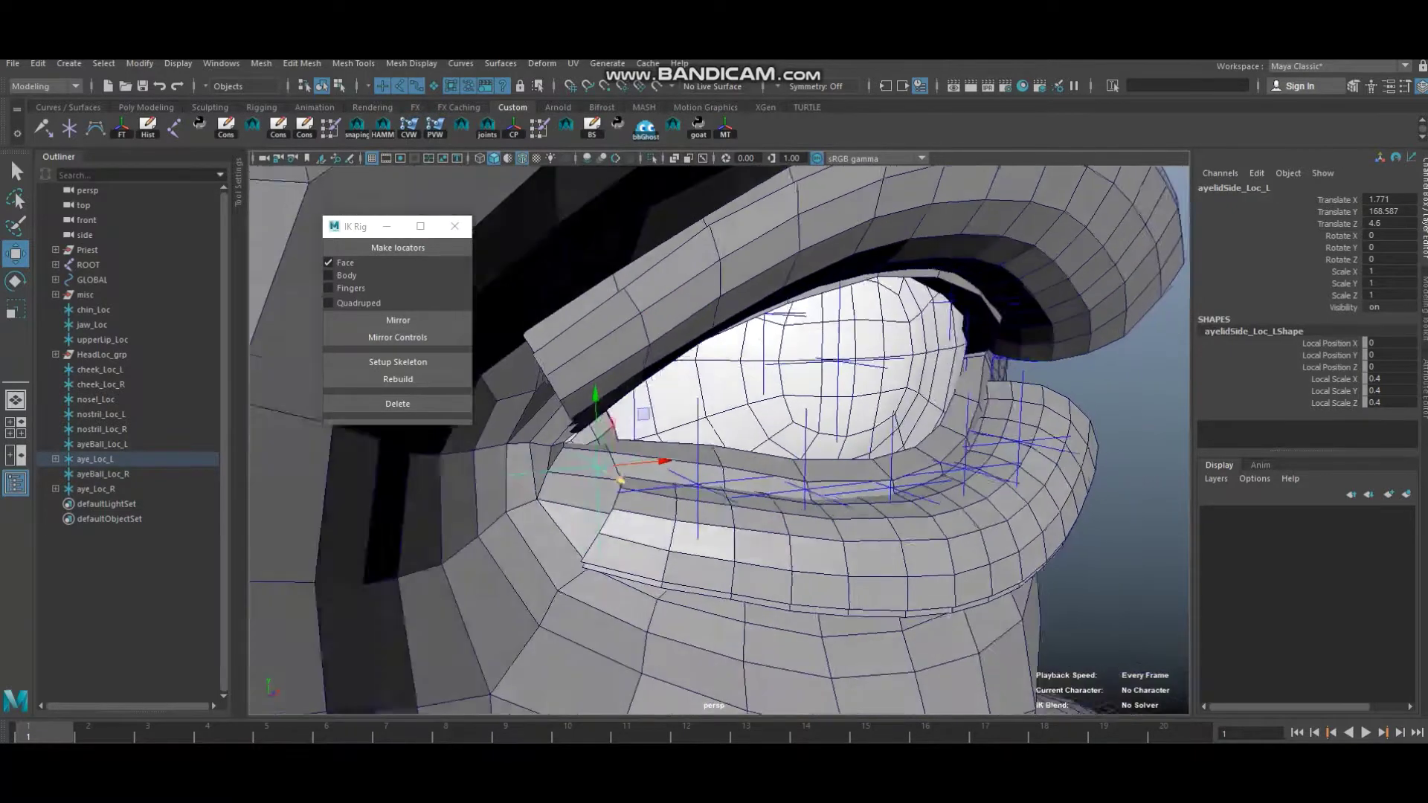
- Fit the left lower-eyelid locators to the lid and place ayelidSide1_Loc_L at about X 4.83, Y 168.84, Z 3.62
key(ctrl+z)
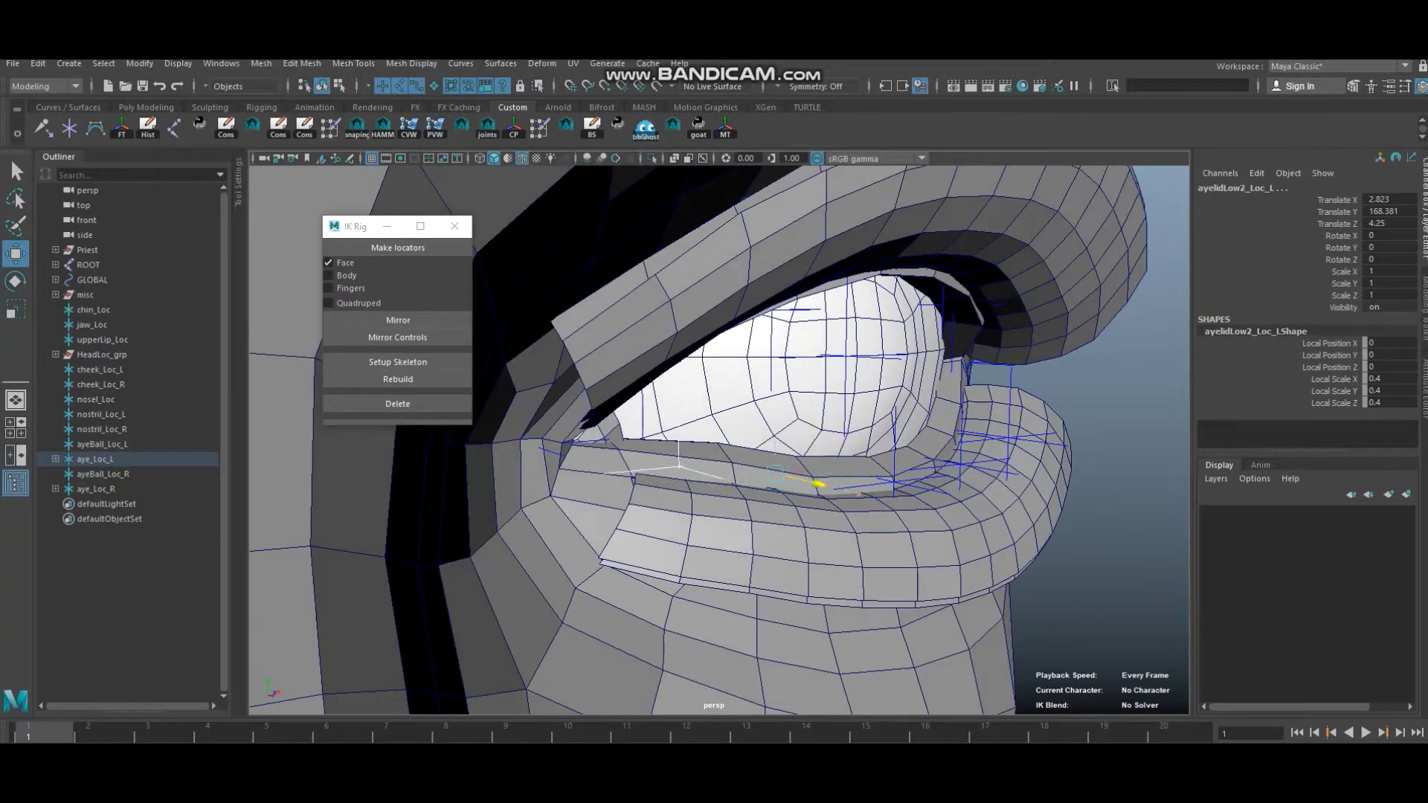
key(ctrl+z)
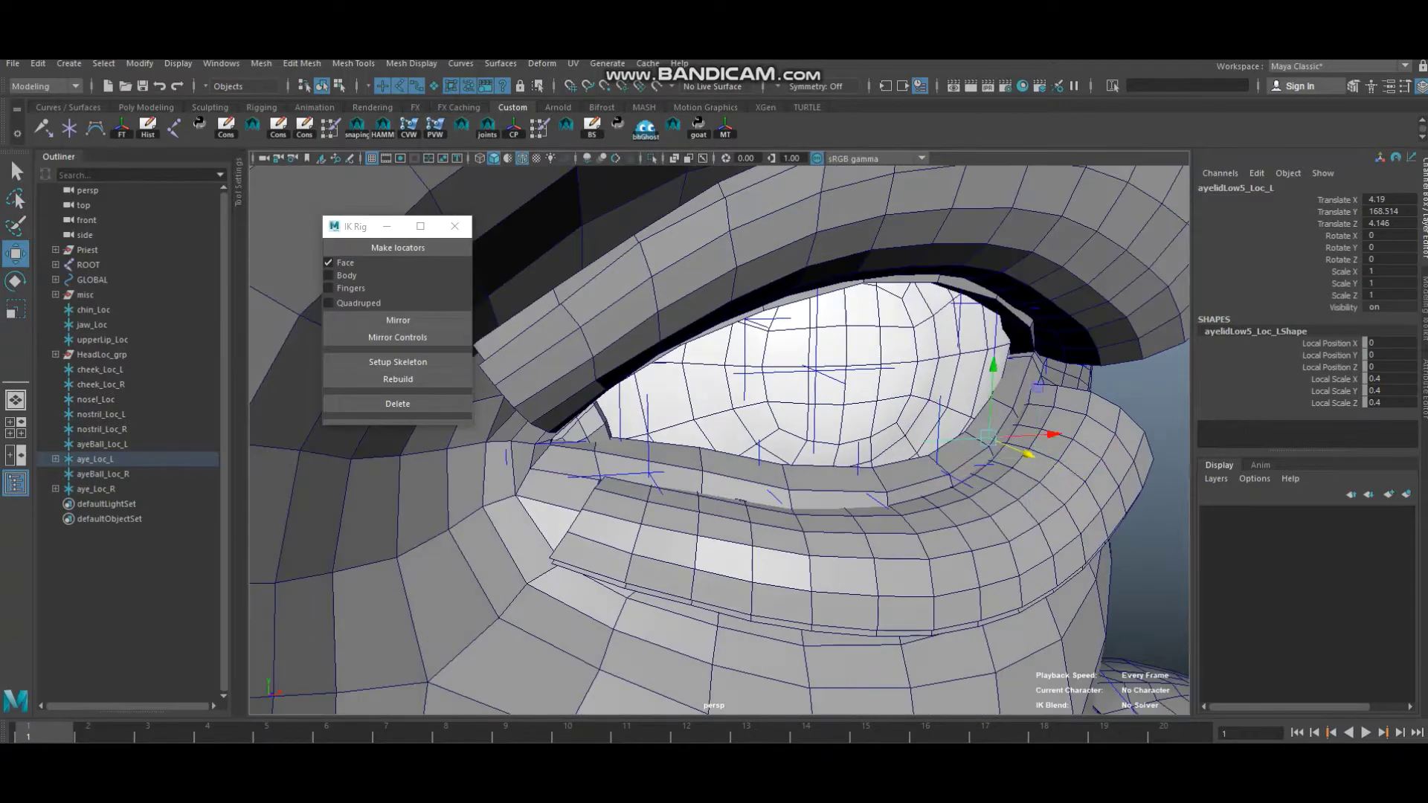
key(ctrl+z)
key(ctrl+z)
key(ctrl+z)
key(ctrl+z)
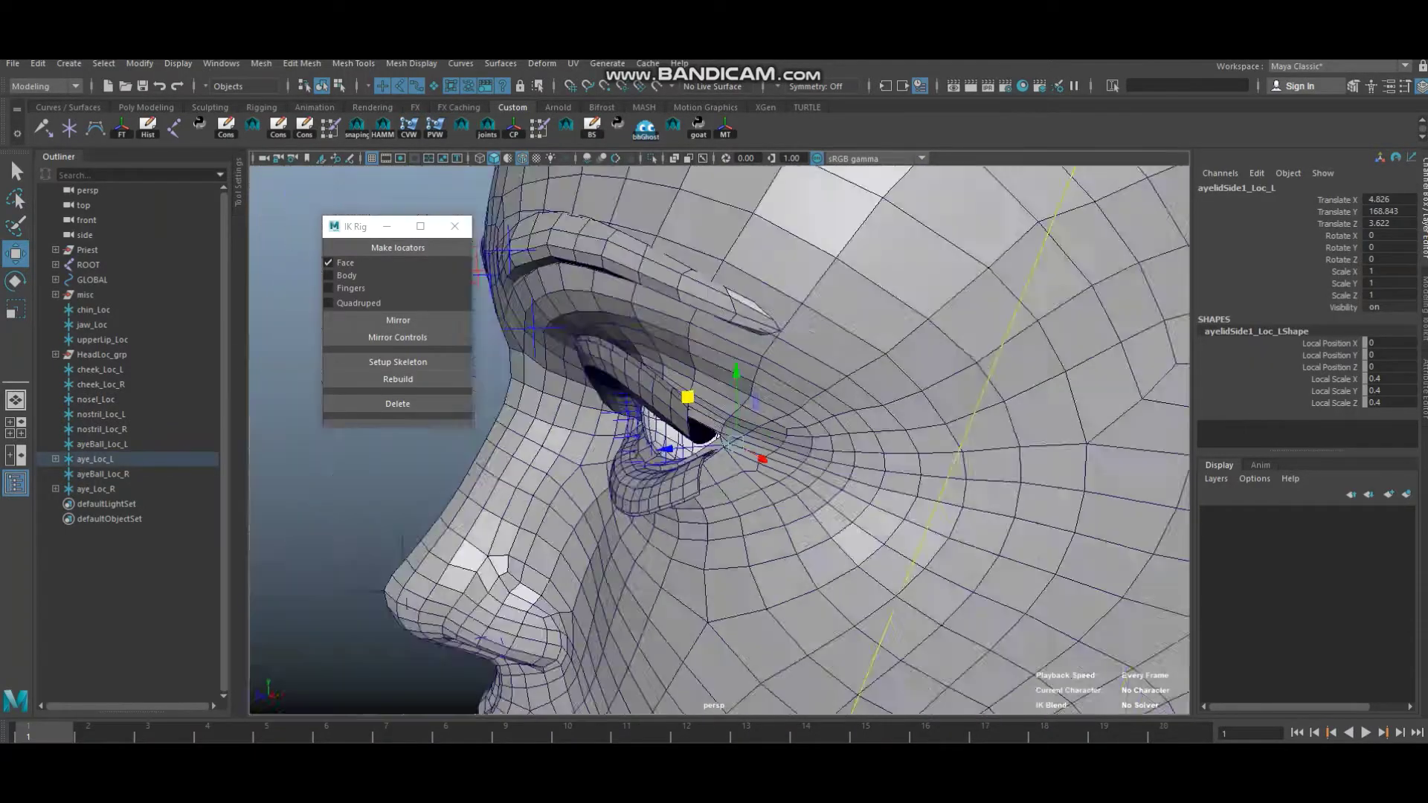
- Move the ayebrow1_Loc_L locator onto the inner left eyebrow with Translate Z at about -0.59
key(ctrl+z)
key(ctrl+z)
key(ctrl+z)
key(ctrl+z)
key(ctrl+z)
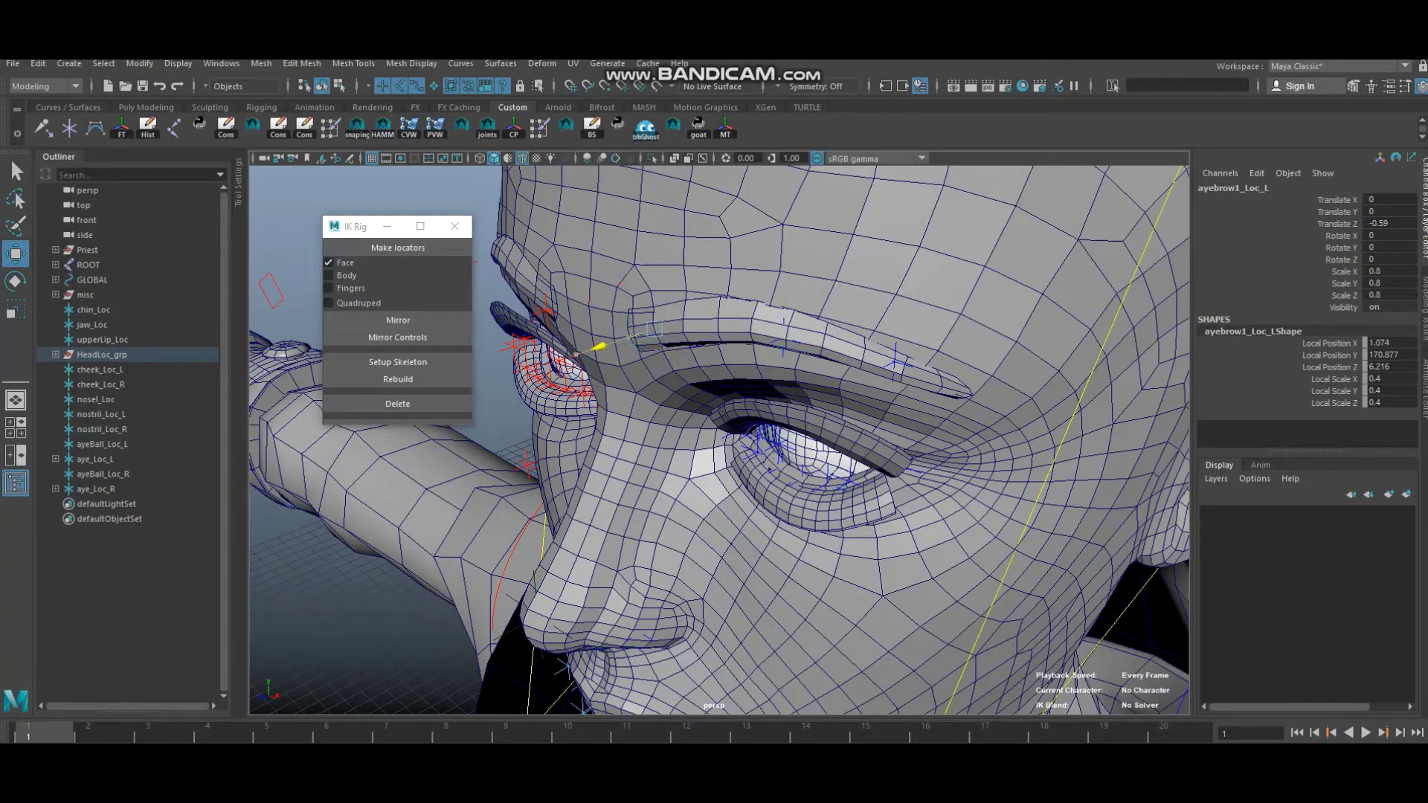
- Position the chin_Loc locator at the tip of the chin at about Y -5.98, Z 14.95
key(ctrl+z)
key(ctrl+z)
key(ctrl+z)
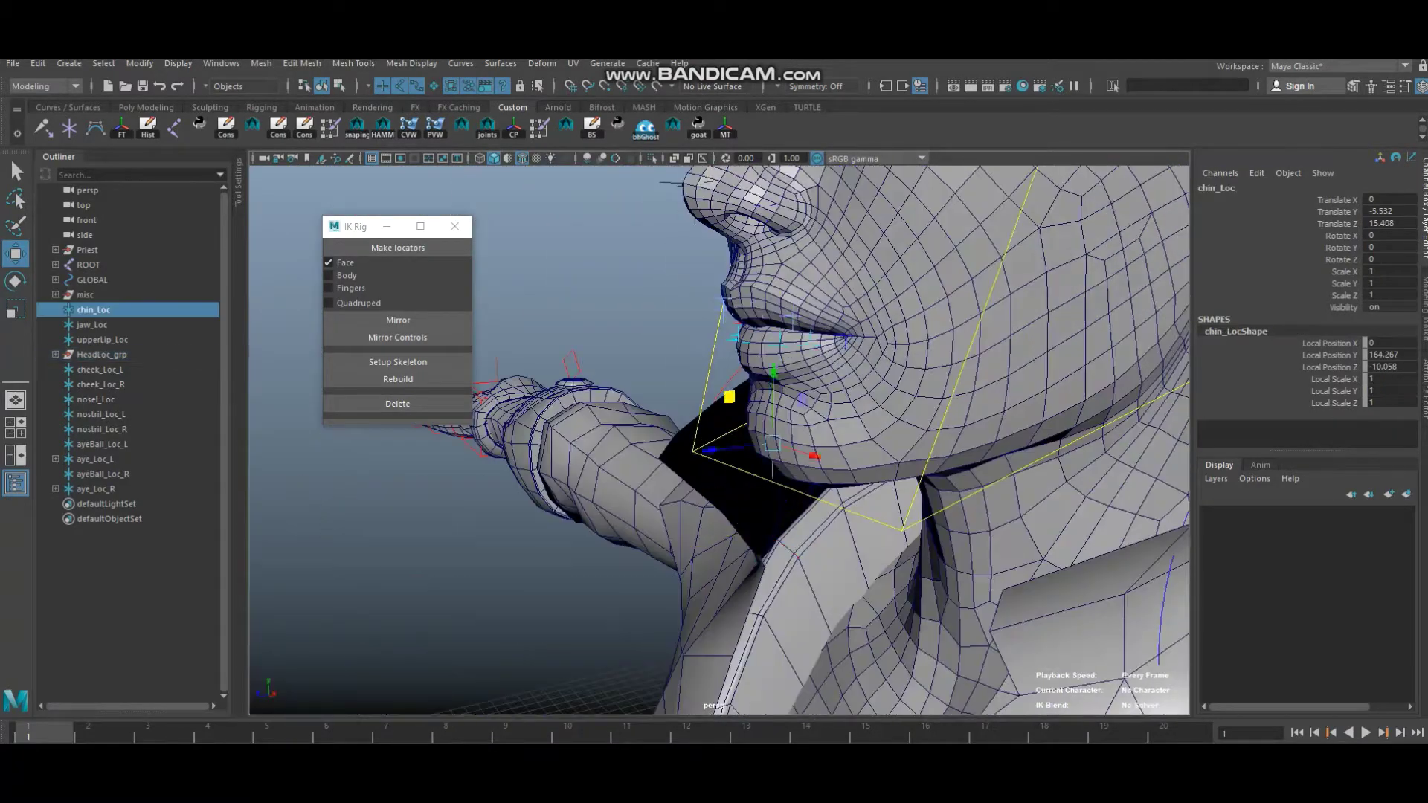
key(ctrl+z)
key(ctrl+z)
key(ctrl+z)
key(ctrl+z)
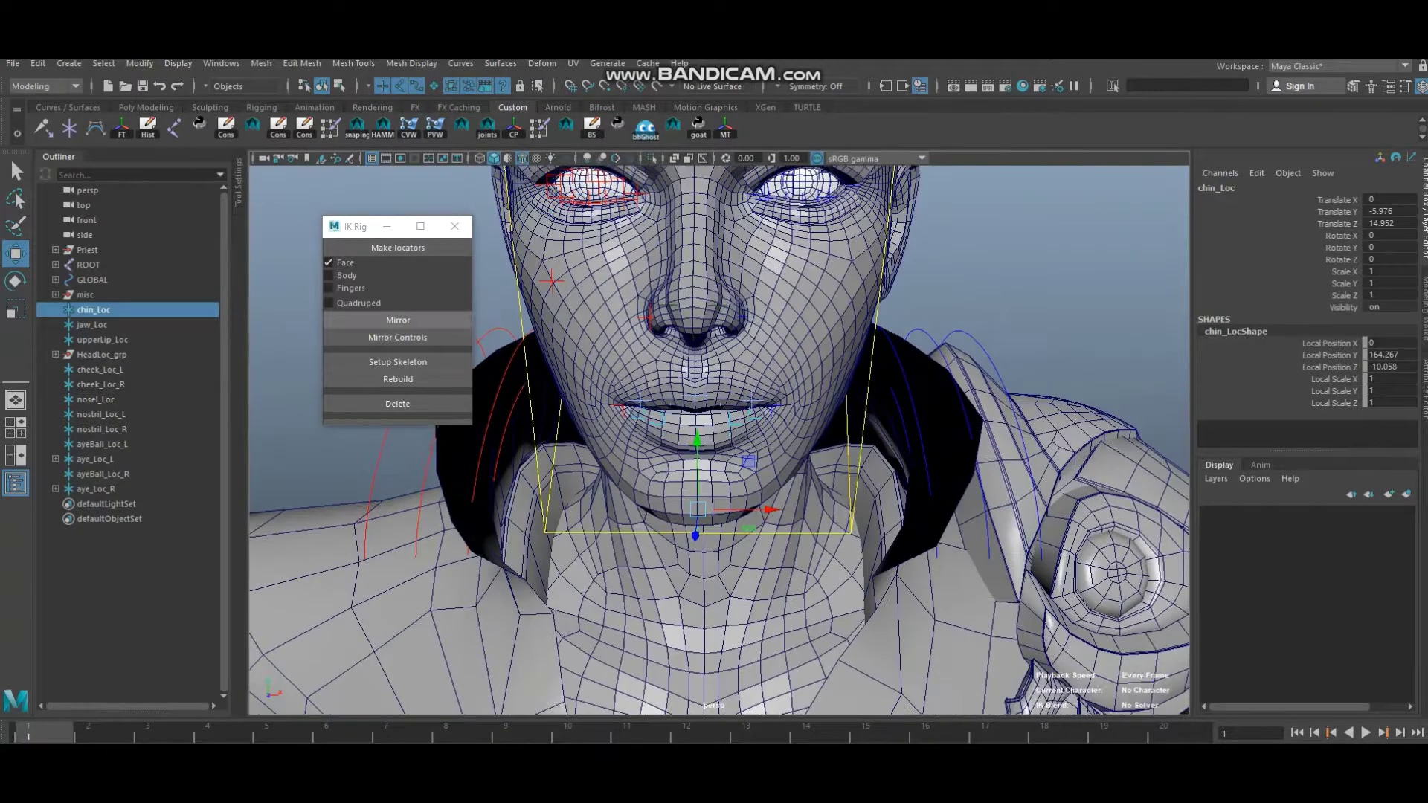
- Position nostril_Loc_L at the left nostril at about X 1.21, Y 165.07, Z 6.38
key(ctrl+z)
key(ctrl+z)
key(ctrl+z)
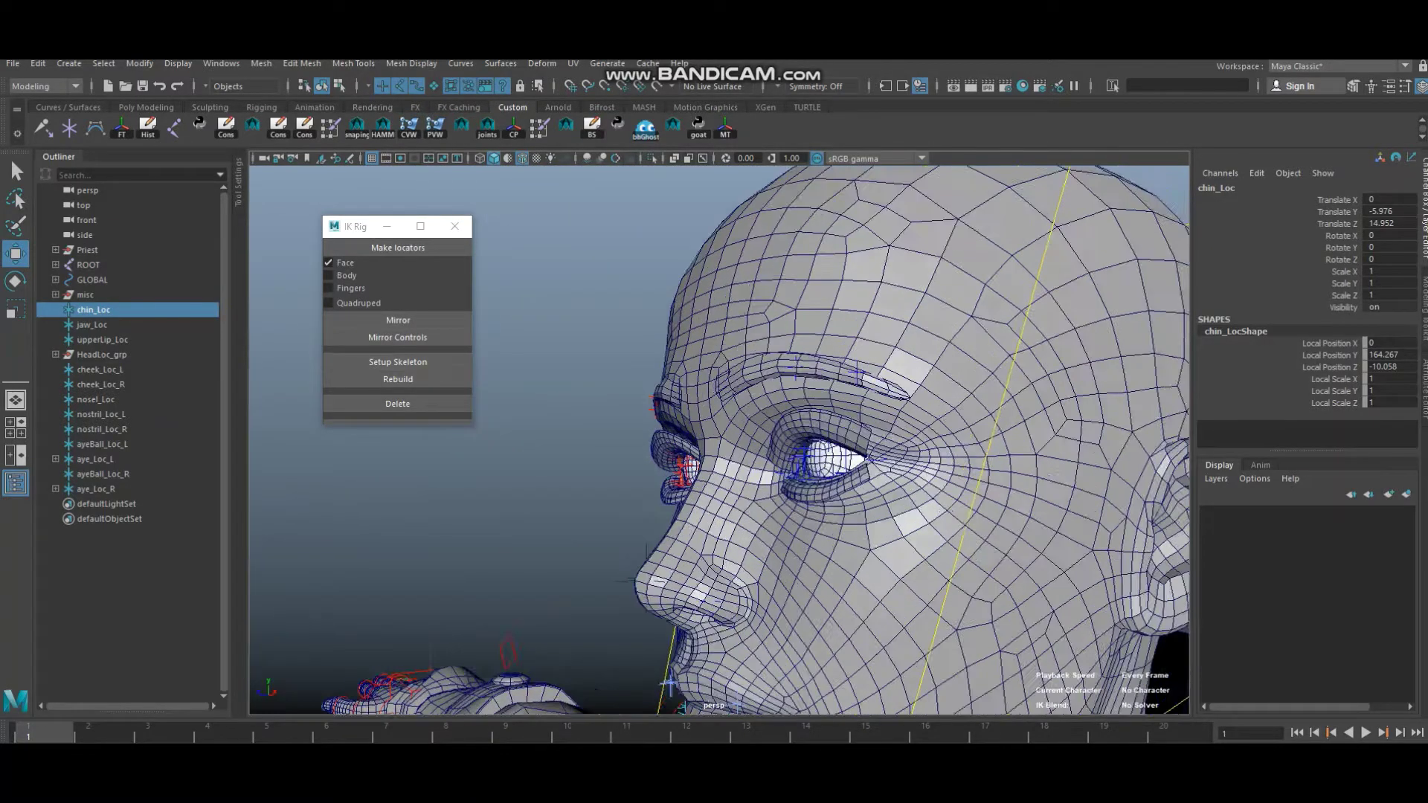
key(ctrl+z)
key(ctrl+z)
key(ctrl+z)
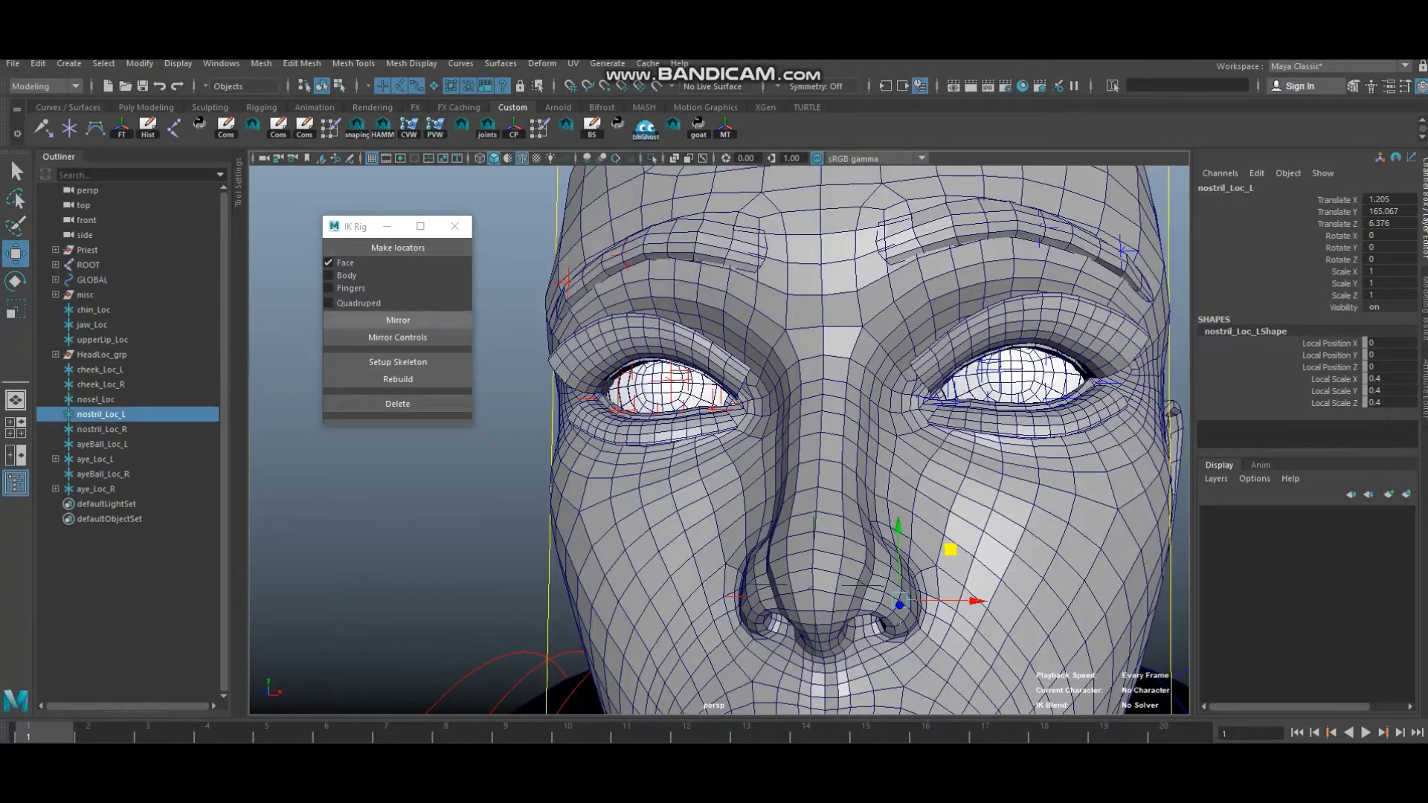
- Mirror the left face locators to the right side and set up the face skeleton with its controls
key(ctrl+z)
key(ctrl+z)
key(ctrl+z)
key(ctrl+z)
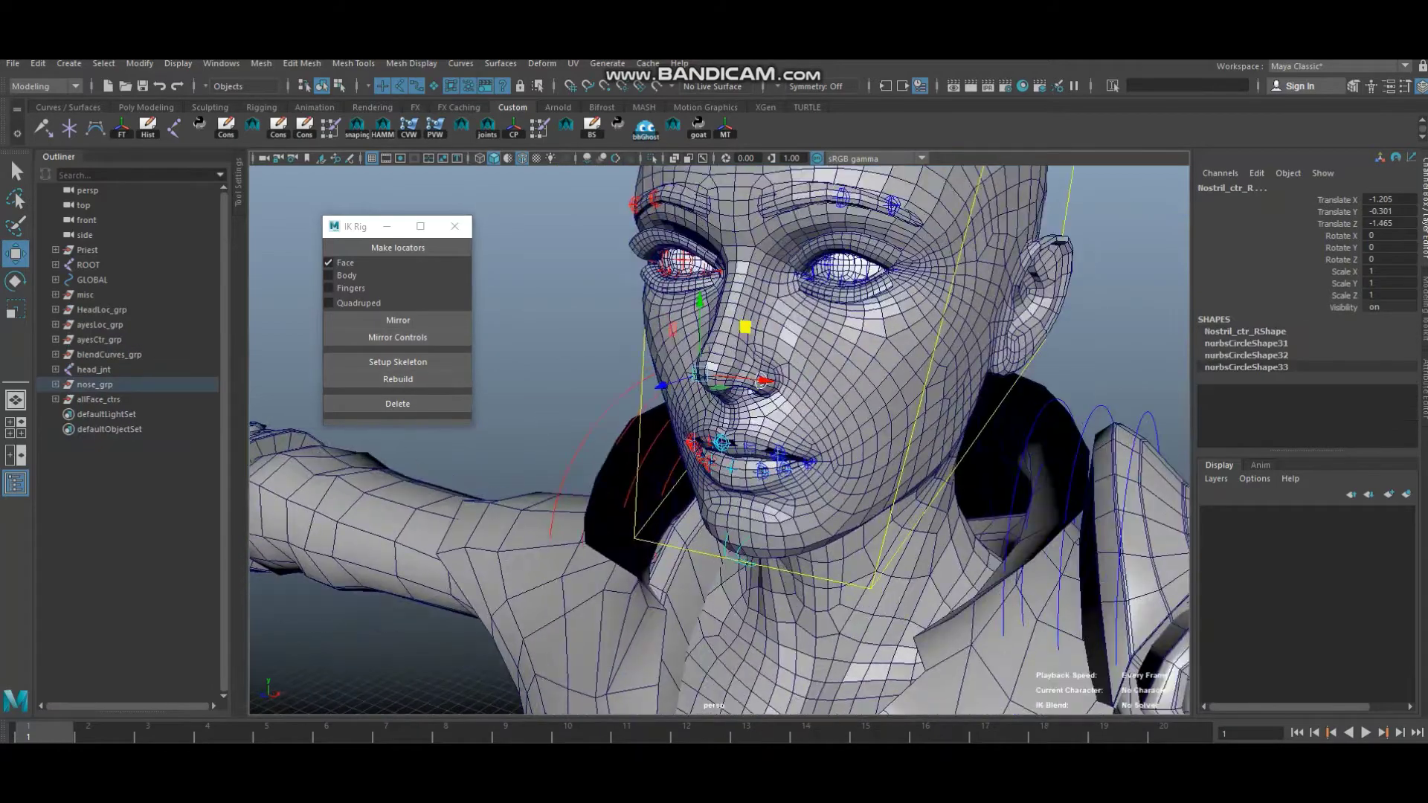
- Examine the generated head_jnt hierarchy and the controls around the nose and mouth
key(ctrl+z)
key(ctrl+z)
key(ctrl+z)
key(ctrl+z)
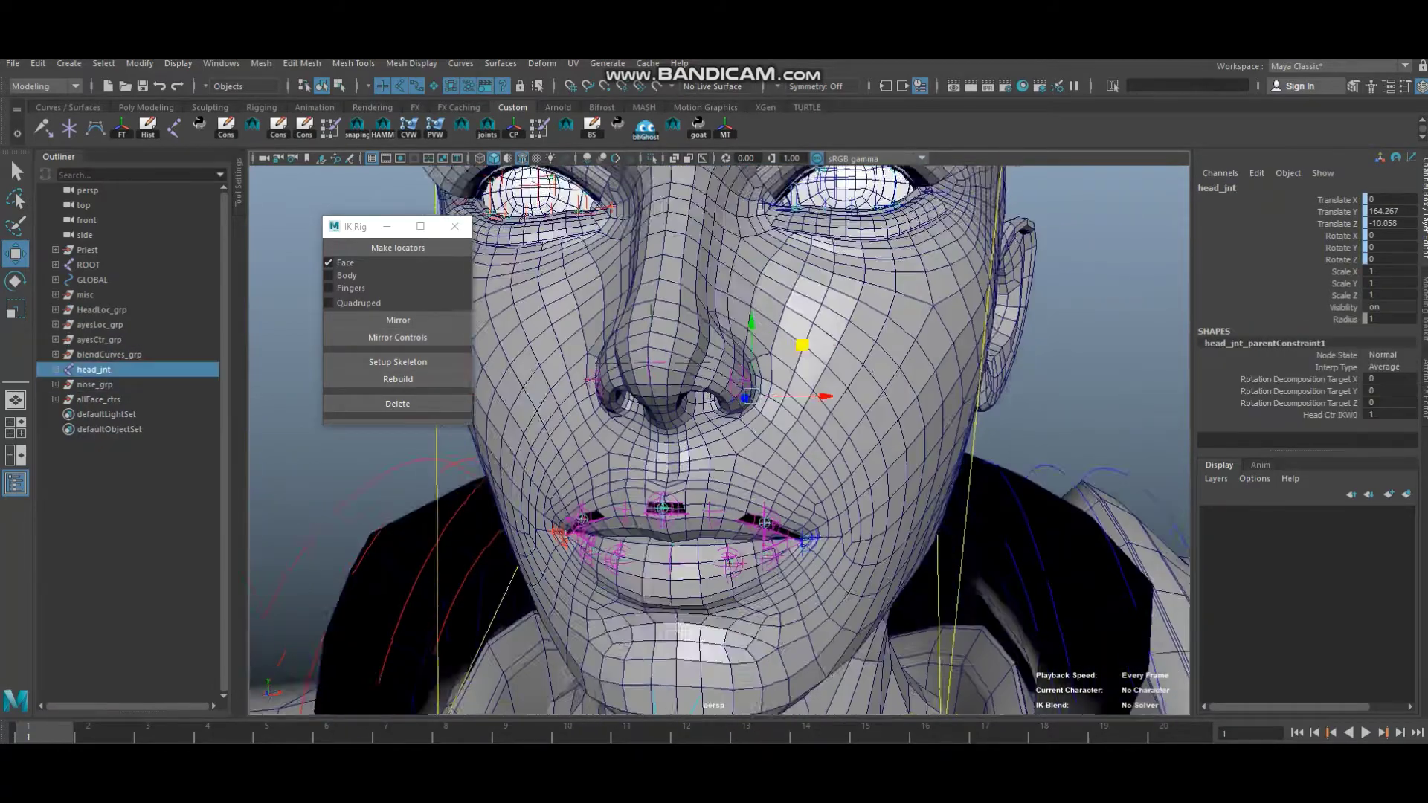
key(ctrl+z)
key(ctrl+z)
key(ctrl+z)
key(ctrl+z)
key(ctrl+z)
key(ctrl+z)
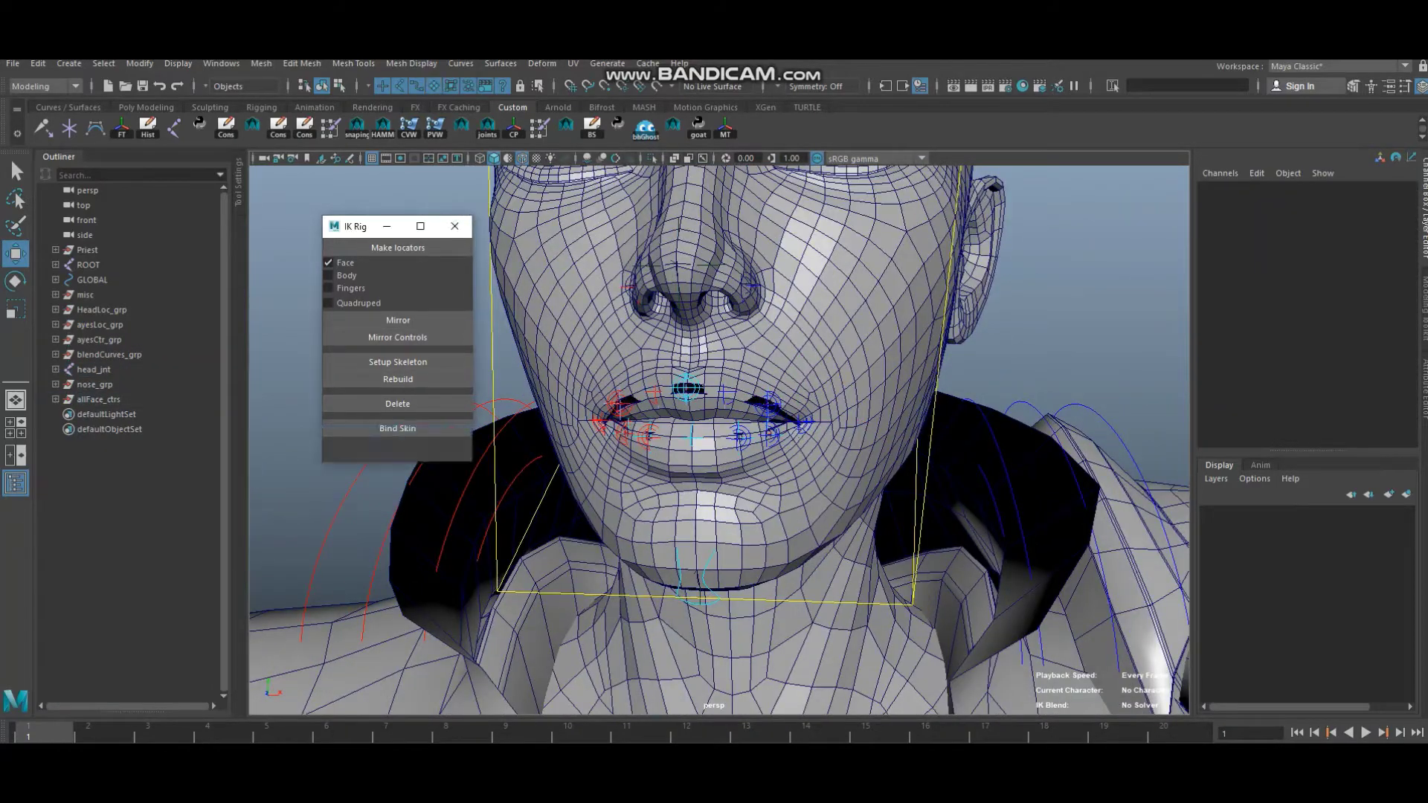
- Unbind the existing skin from the CC_Base_Body head mesh
key(ctrl+z)
key(ctrl+z)
key(ctrl+z)
key(ctrl+z)
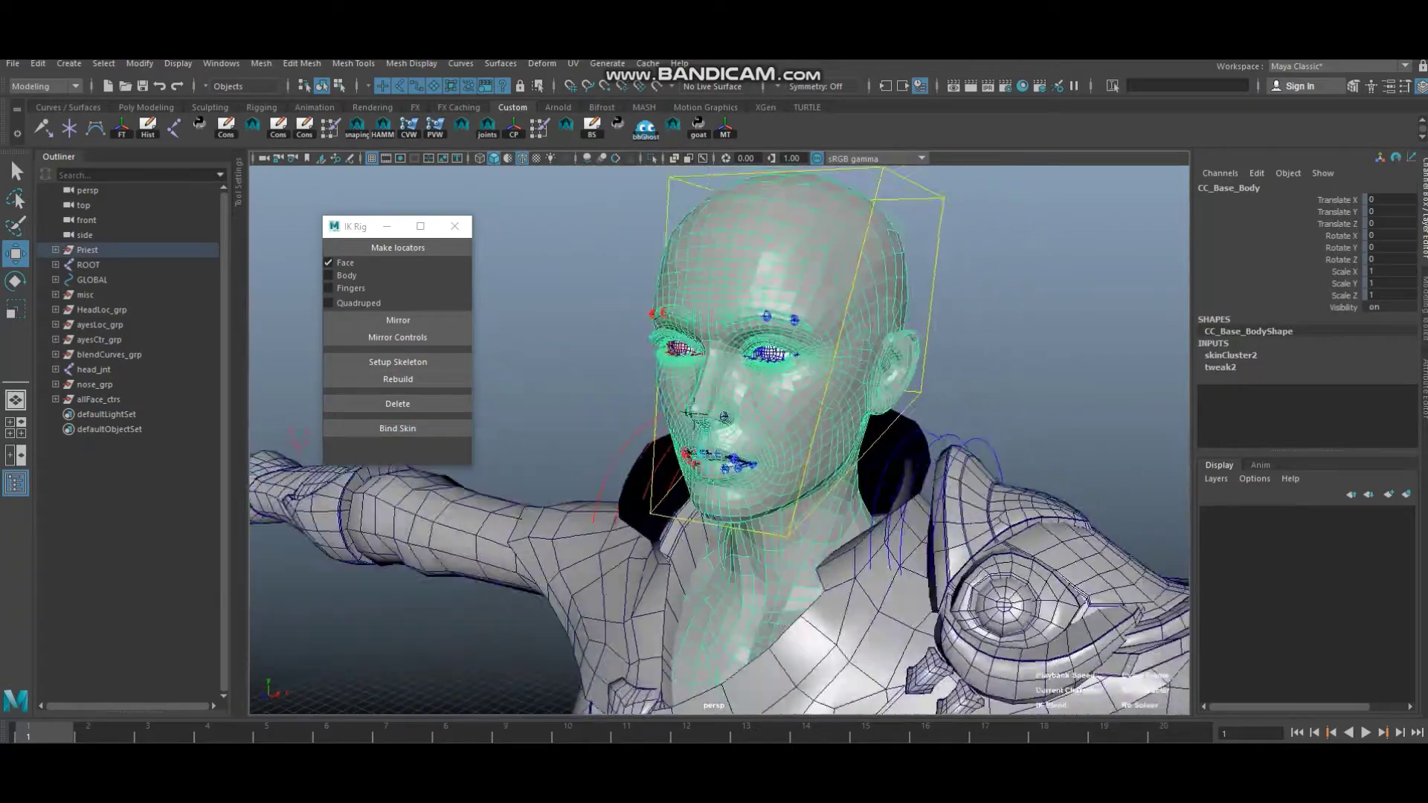
key(ctrl+z)
key(ctrl+z)
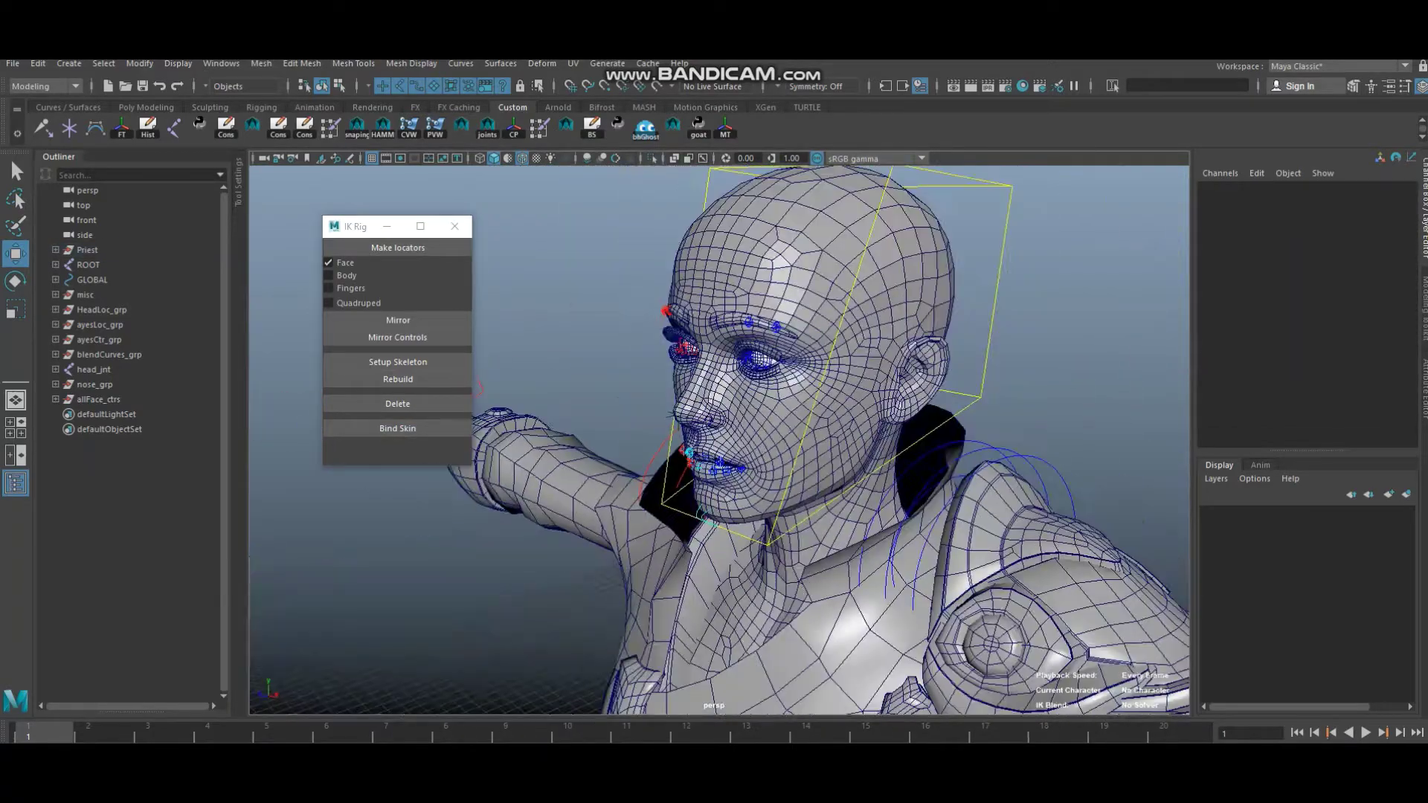
key(ctrl+z)
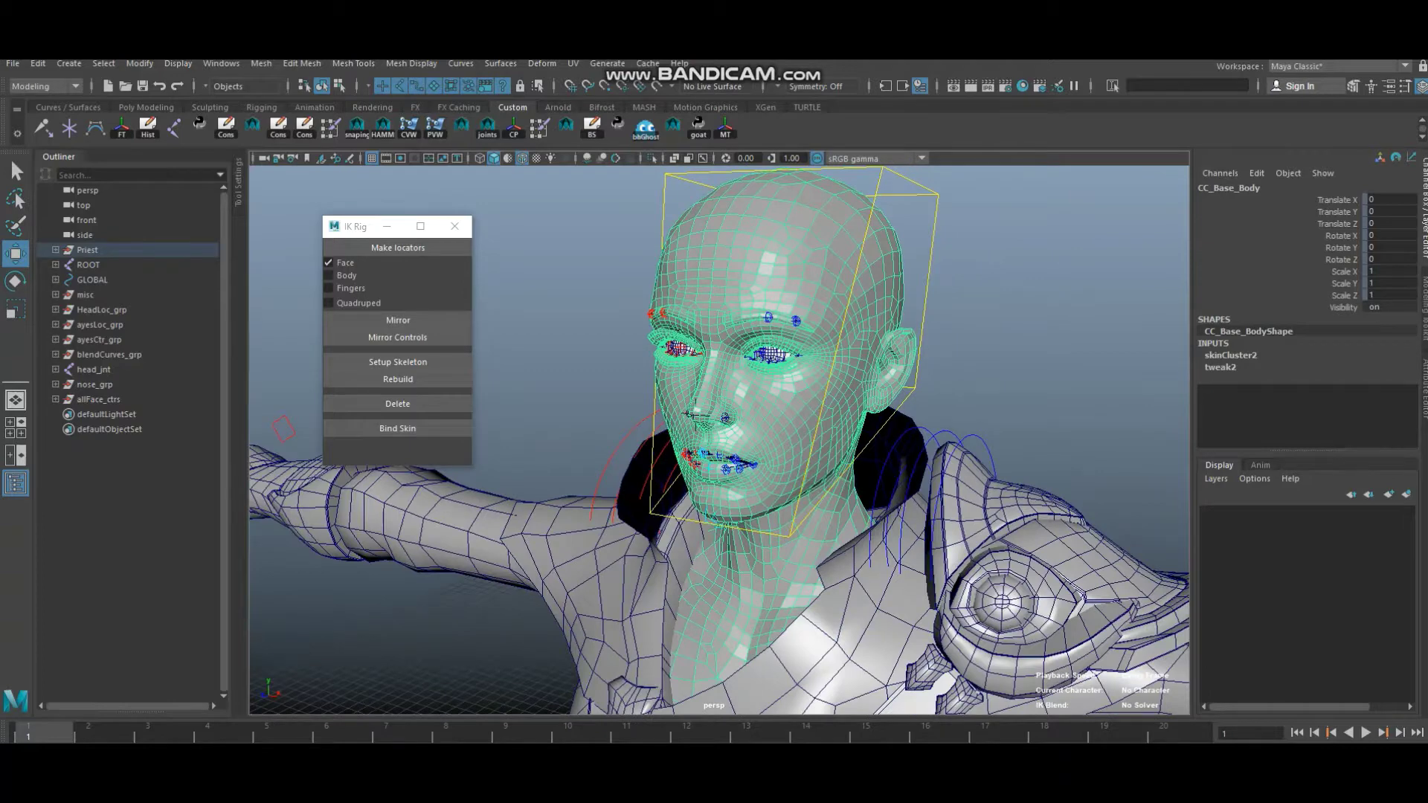
key(ctrl+z)
click(44, 87)
click(29, 106)
click(303, 64)
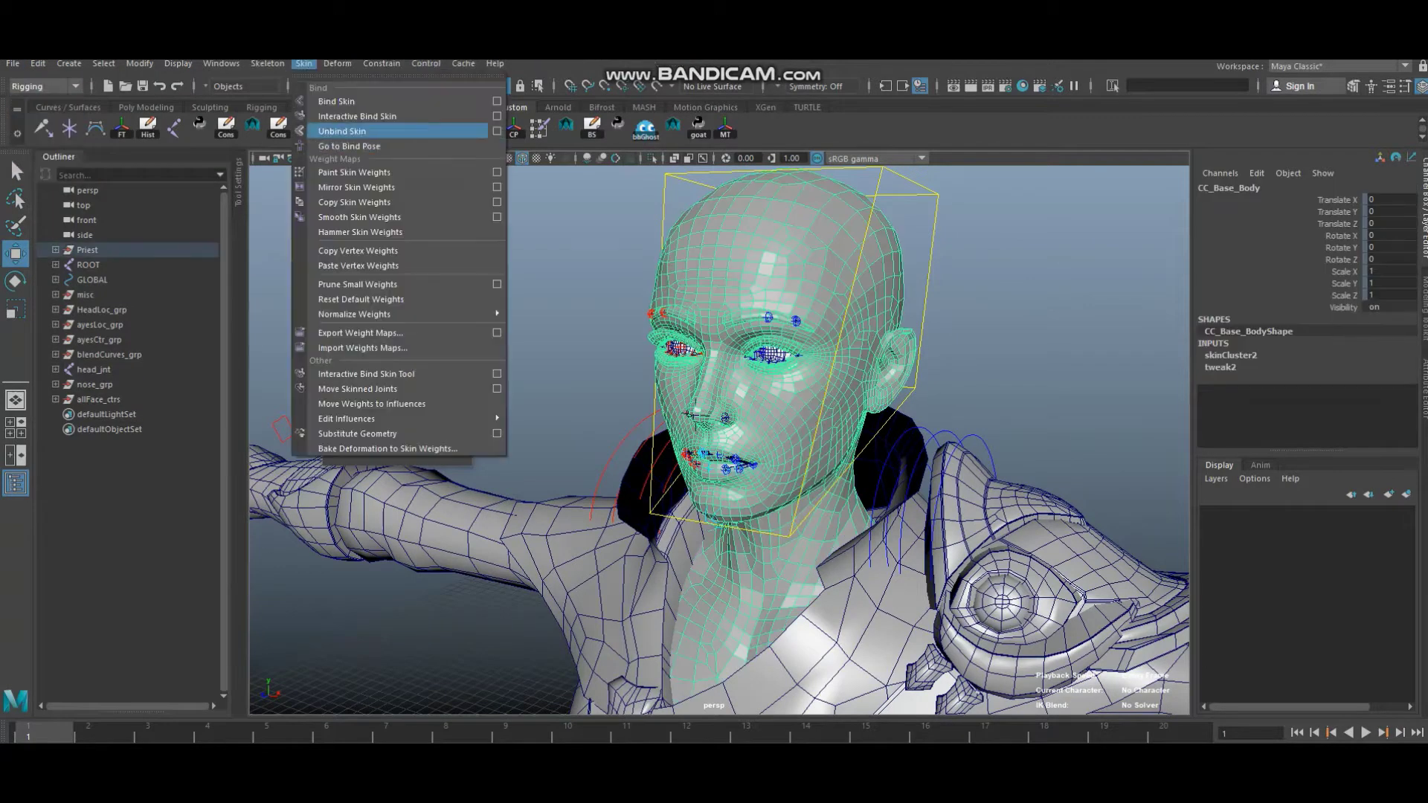
click(328, 119)
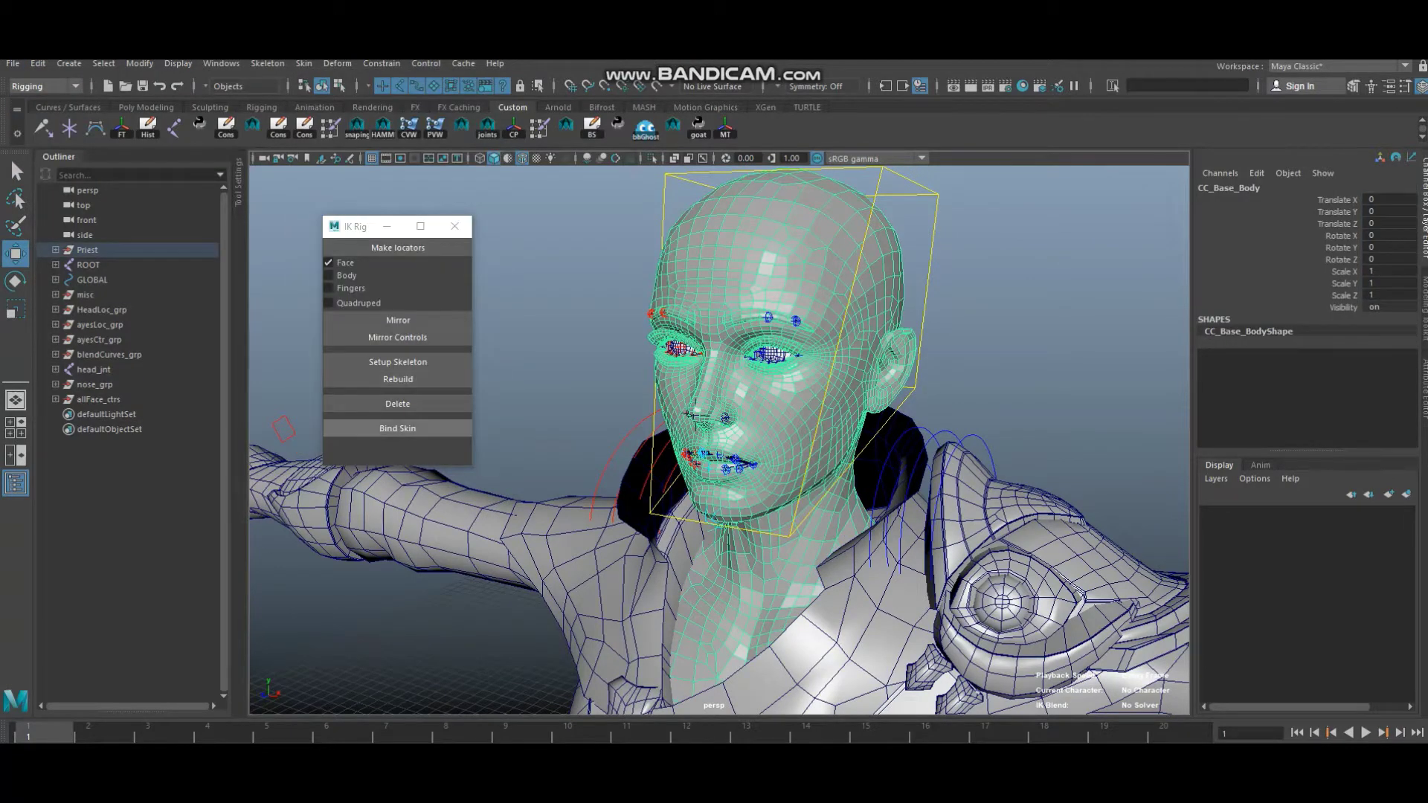
- Position the chin_Jnt joint inside the chin at about X 0.07, Y -4.35, Z 8.45
key(ctrl+z)
key(ctrl+z)
key(ctrl+z)
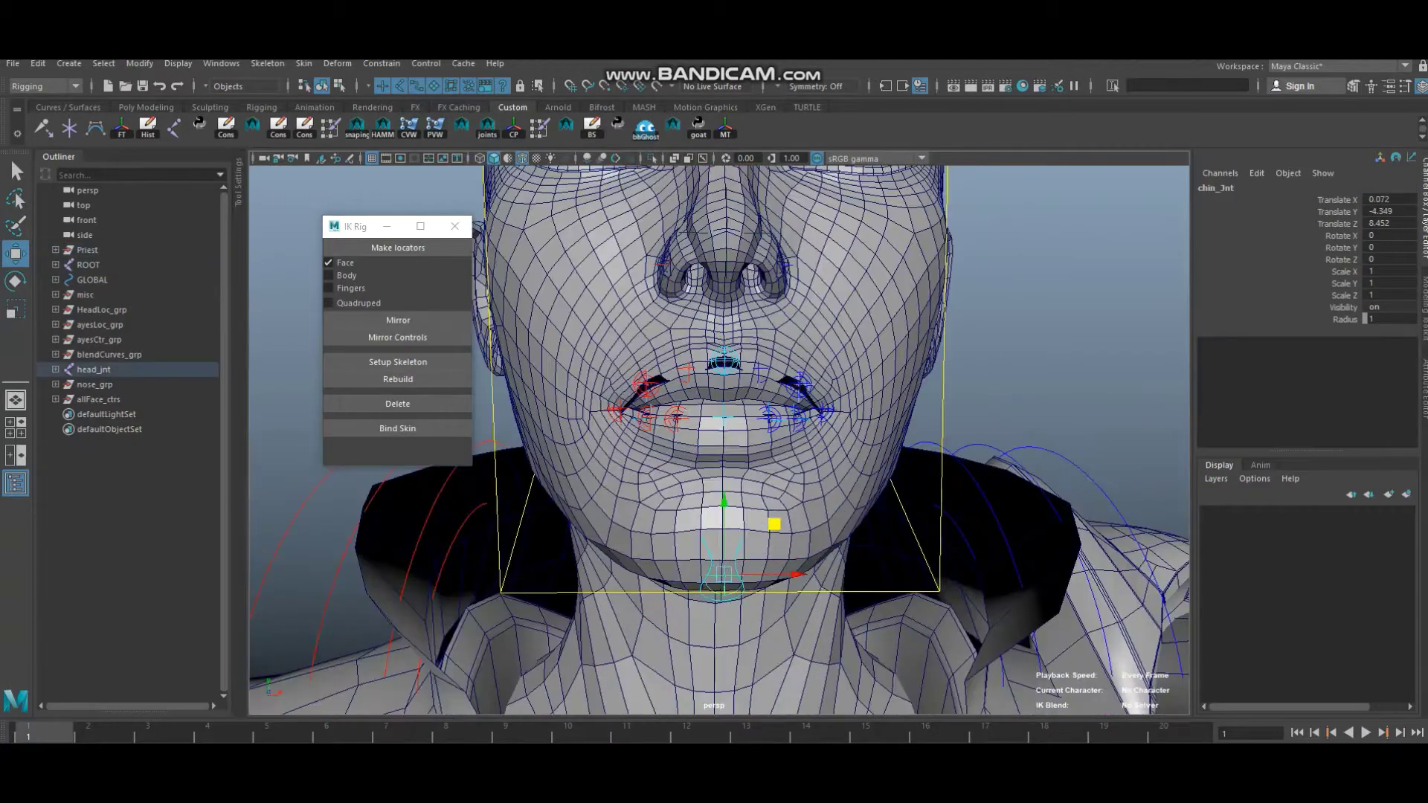
- Bind the CC_Base_Body mesh to the new face joints with the rig tool's skin binding
key(ctrl+z)
key(ctrl+z)
key(ctrl+z)
key(ctrl+z)
key(ctrl+z)
key(ctrl+z)
key(ctrl+z)
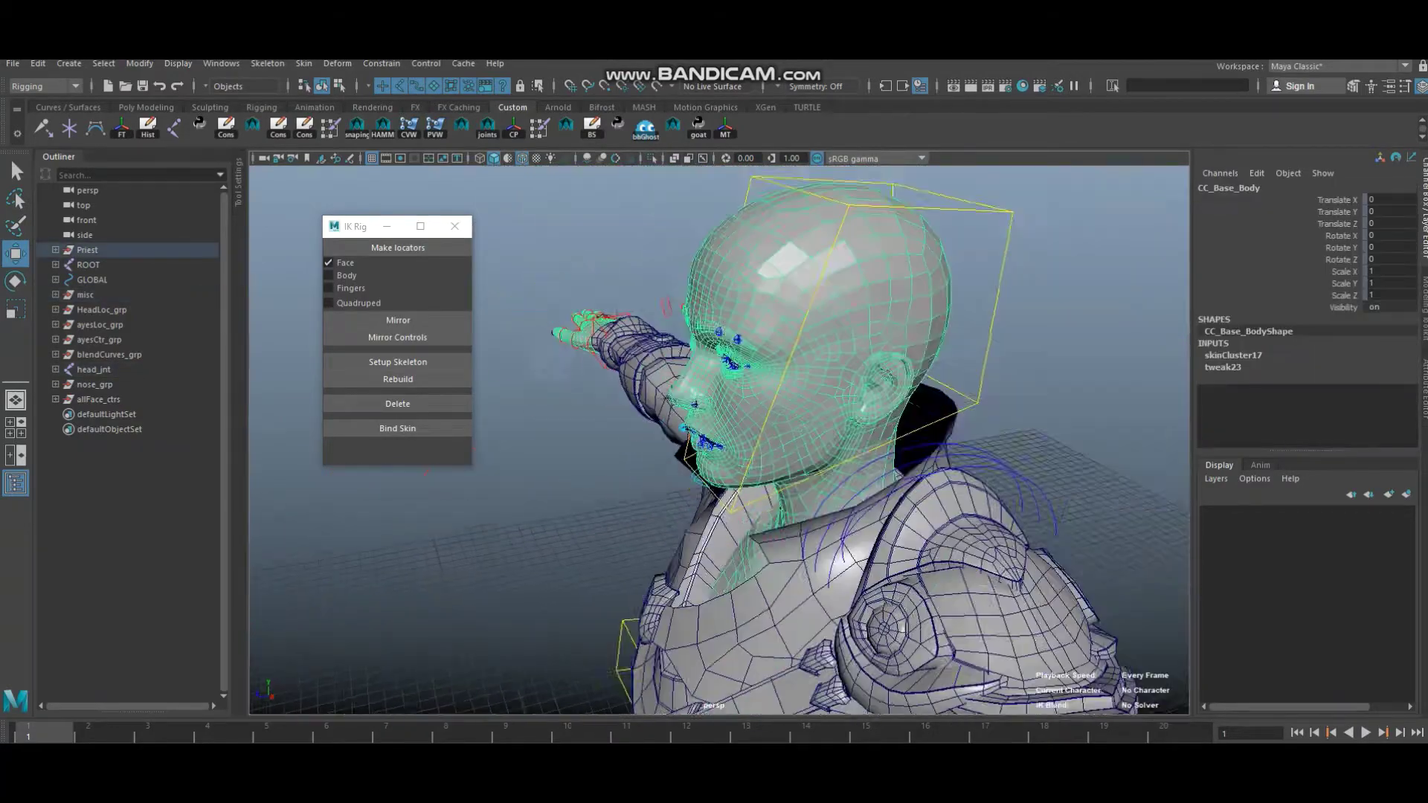
- Undo the last skin binding of the CC_Base_Body mesh
key(ctrl+z)
key(ctrl+z)
key(ctrl+z)
key(ctrl+z)
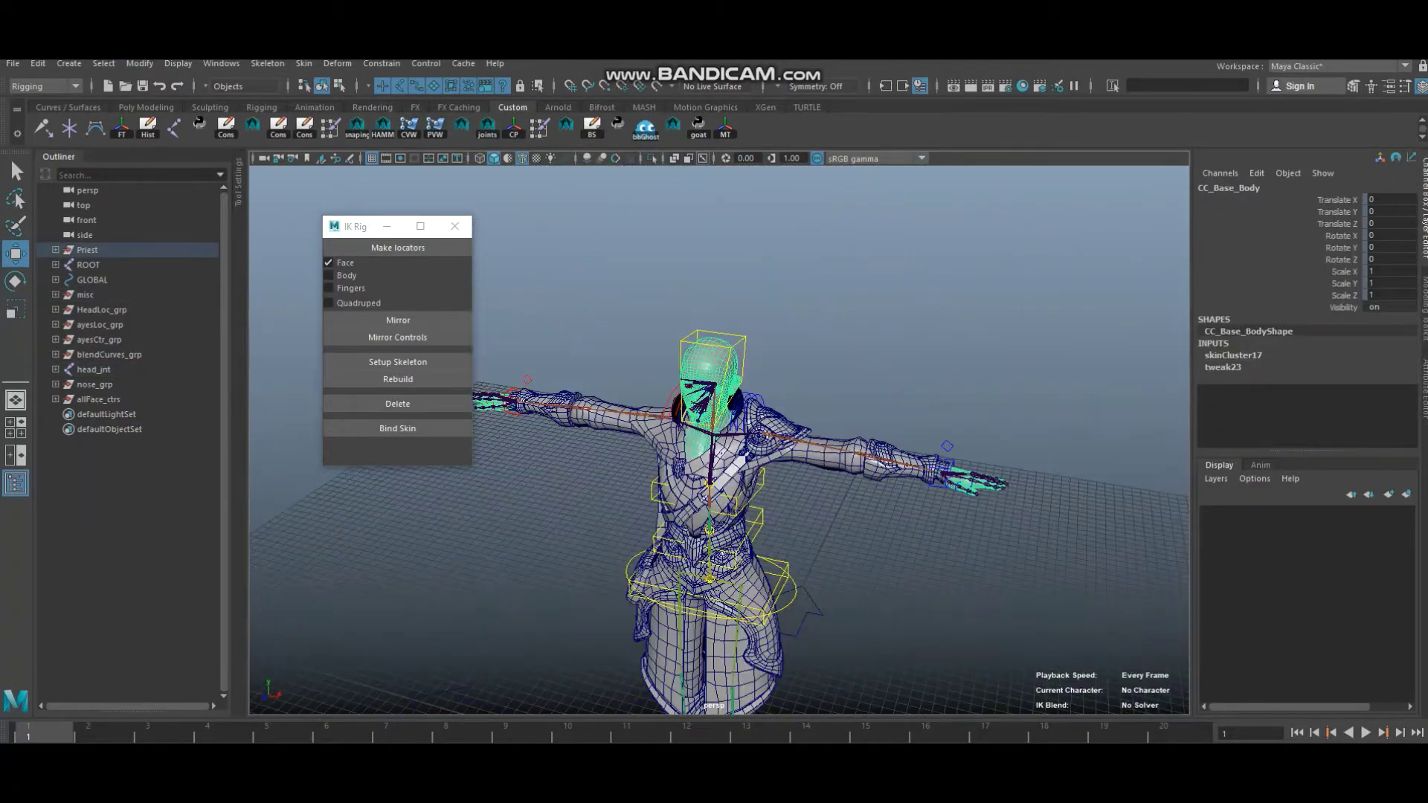
key(ctrl+z)
key(ctrl+z)
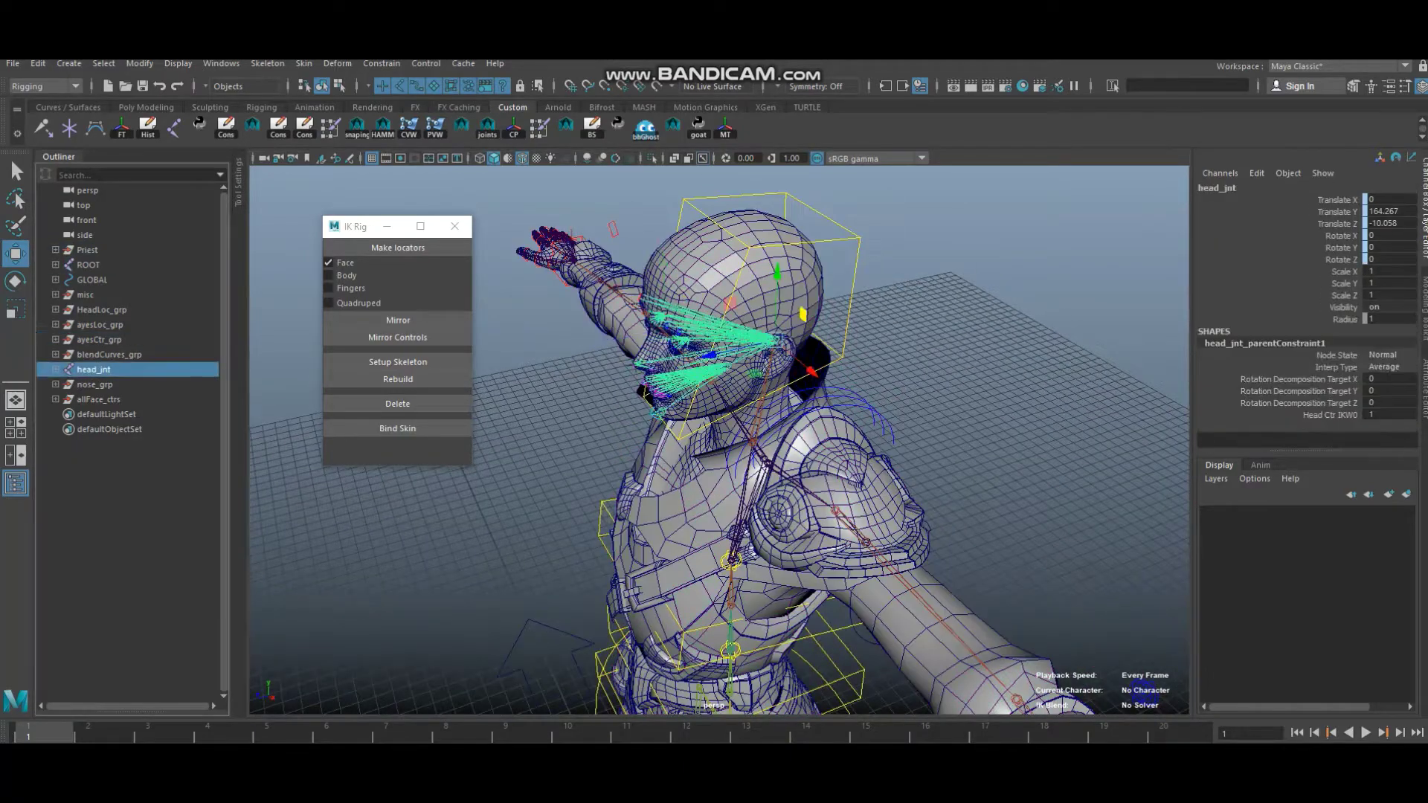
- Delete the CC_Base_Body mesh's history and bind it to the head_jnt hierarchy with Geodesic Voxel, Dual quaternion, 4 max influences, 0.20 falloff and resolution 256
click(304, 63)
click(497, 101)
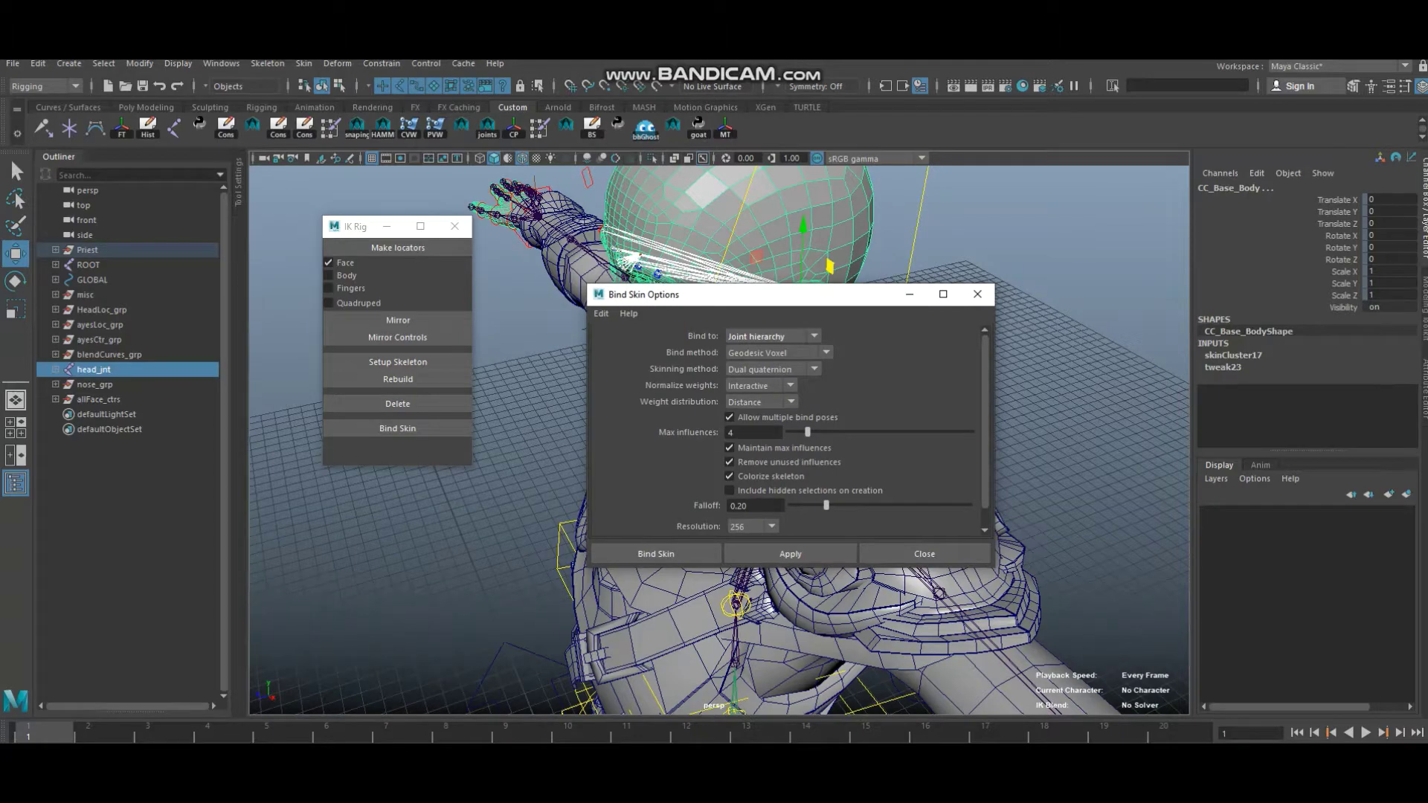
click(148, 128)
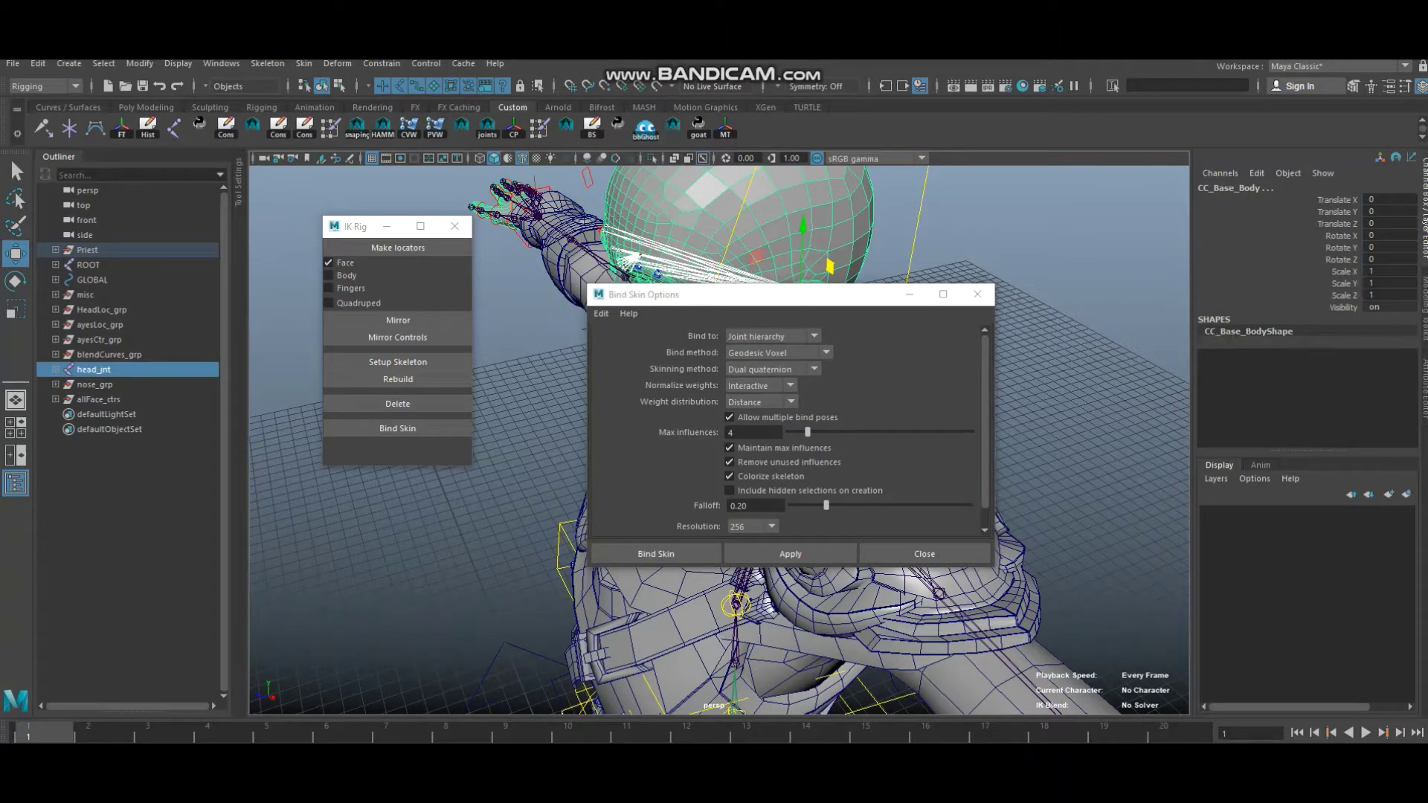
click(790, 554)
click(925, 554)
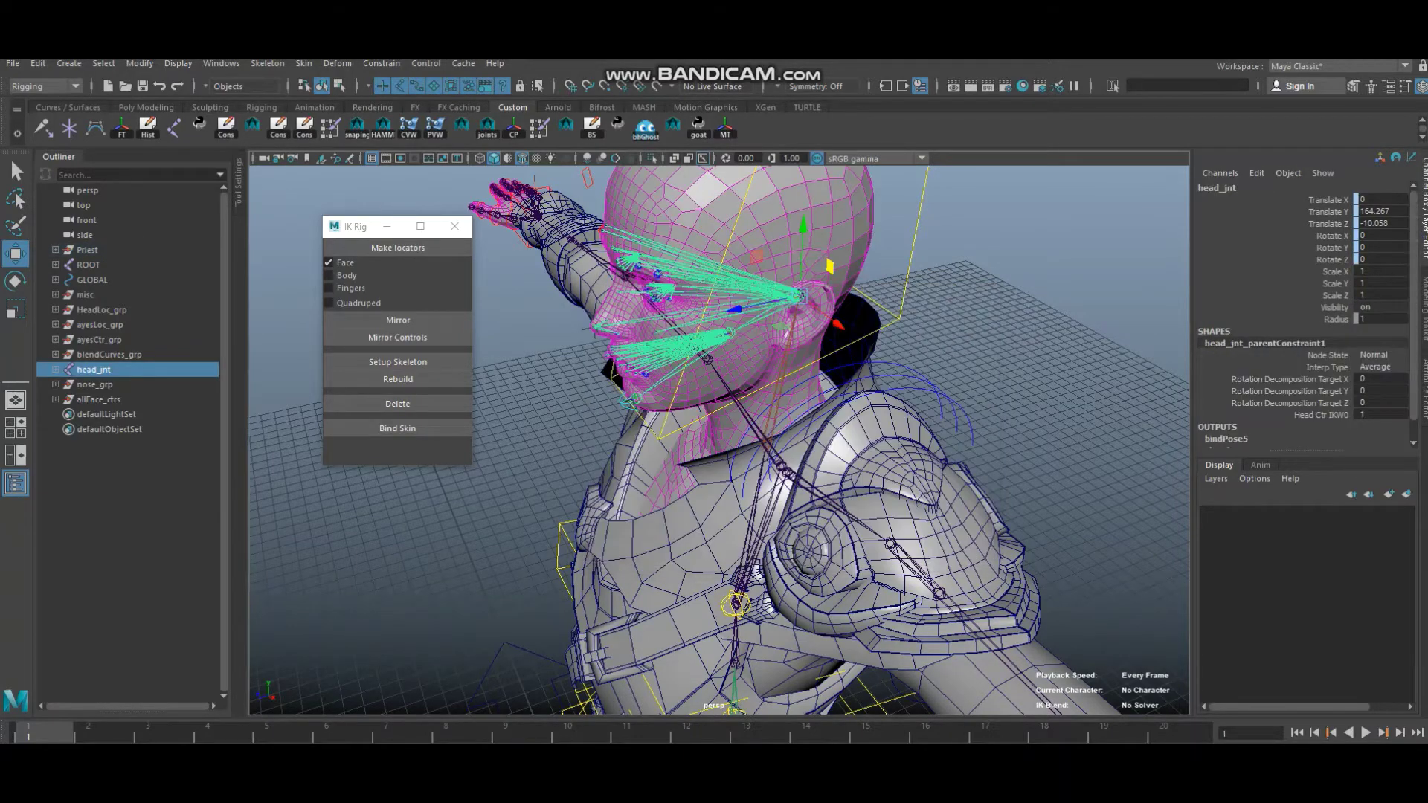
- Try the new chin skinning by moving Jaw_ctr to about Translate X 0.076 and Translate Y -1.393
scroll(720, 439, up, 5)
scroll(848, 700, up, 3)
click(918, 395)
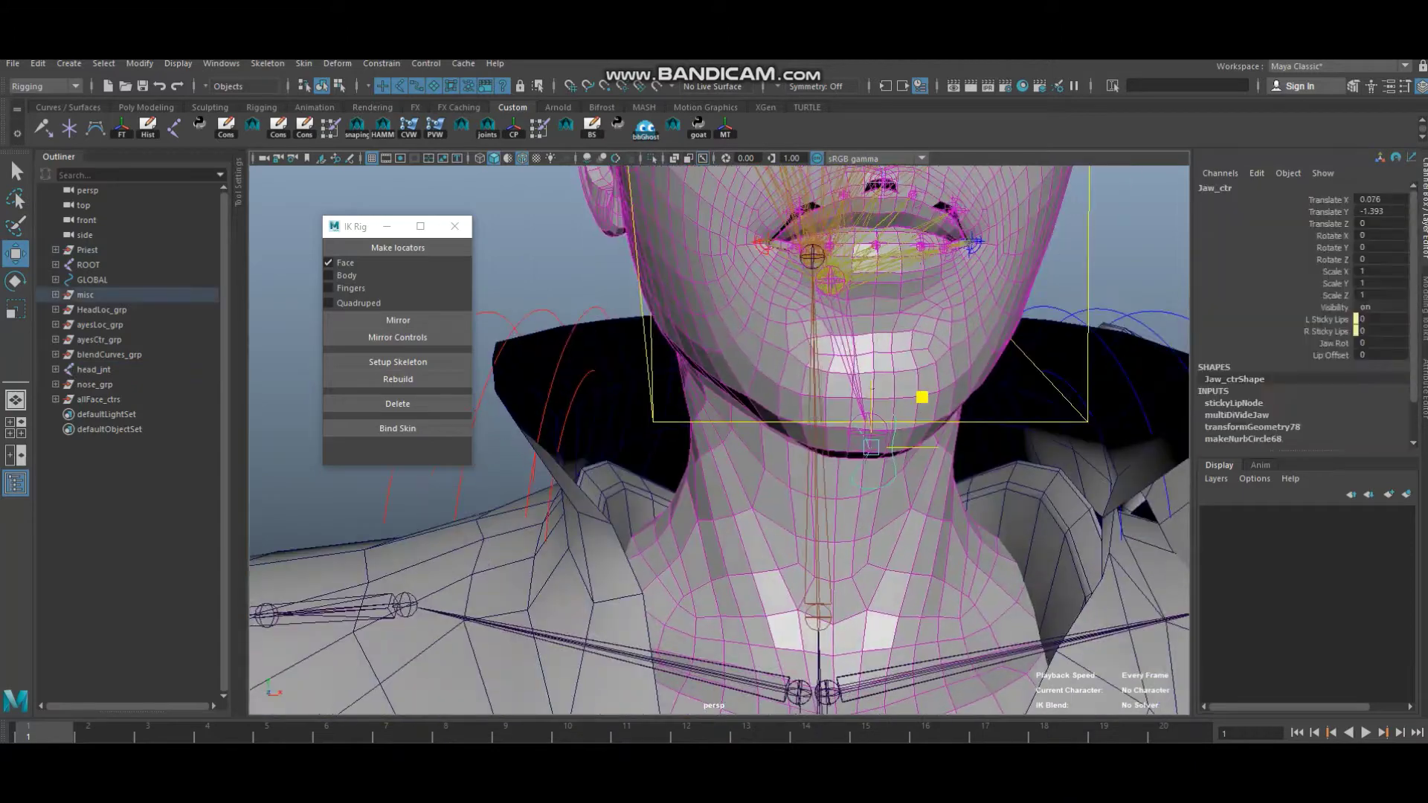
scroll(719, 439, down, 3)
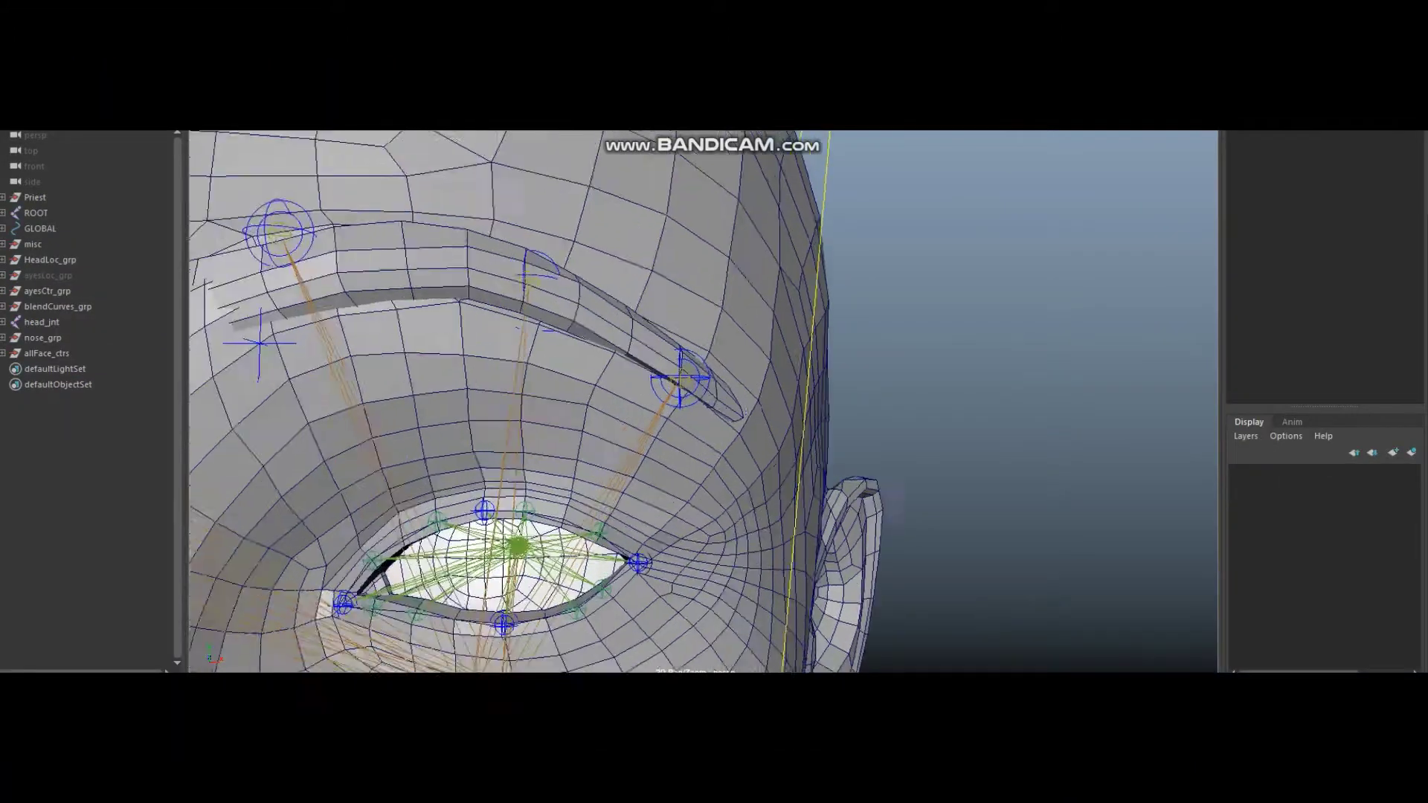
- Try the left upper eyelid by setting L Upp Lid to 10 on L_AyeLid_MoveCtr
alt+middle_drag(595, 476, 673, 420)
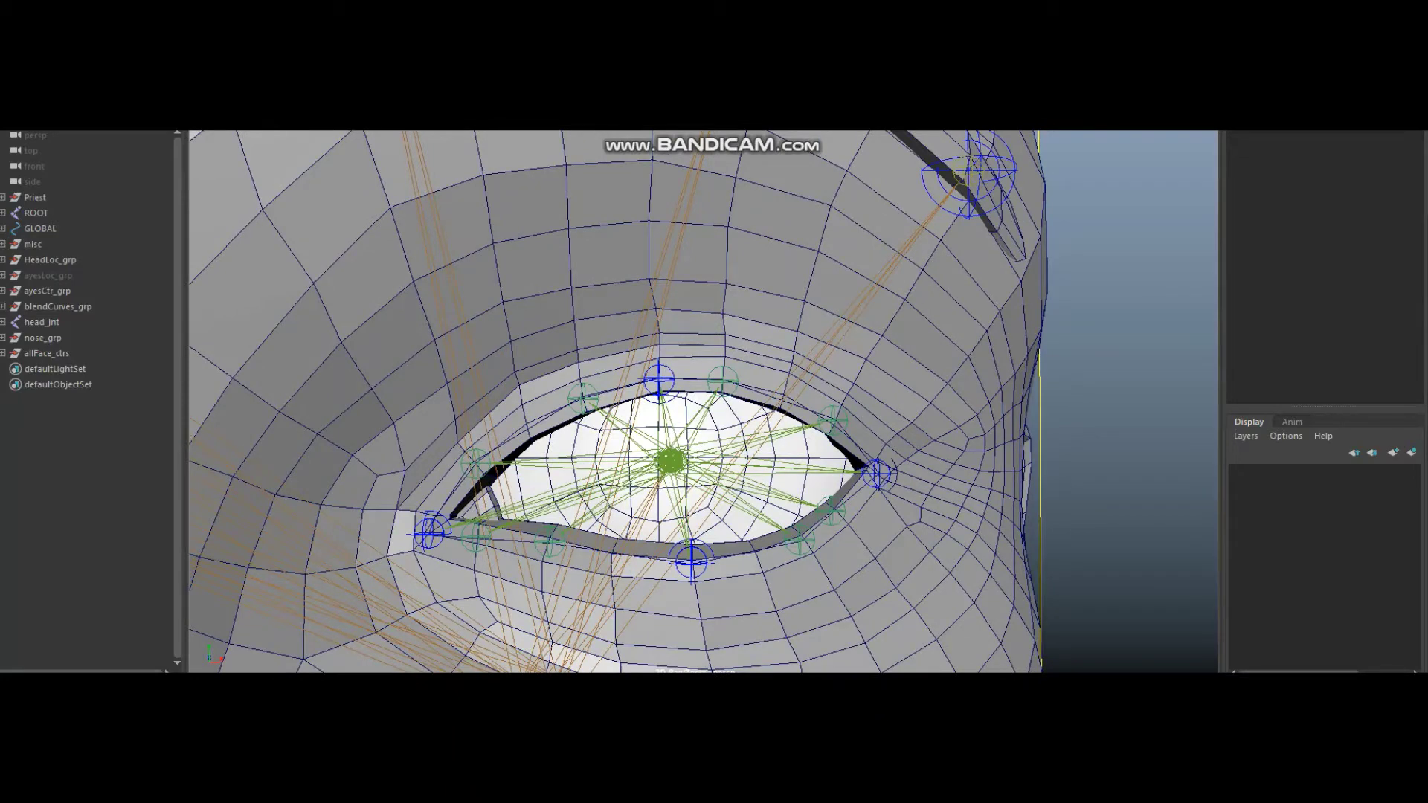
scroll(707, 398, up, 2)
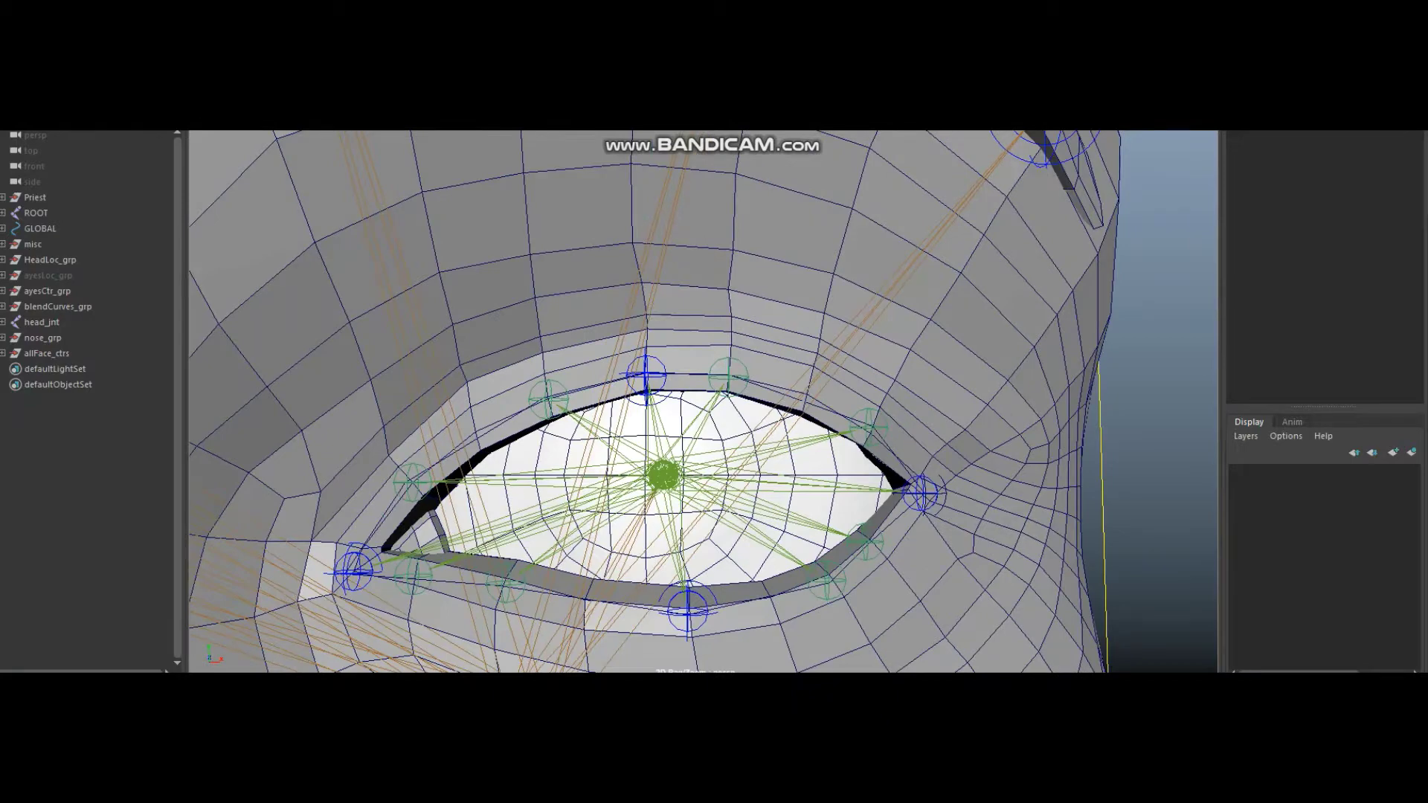
click(46, 354)
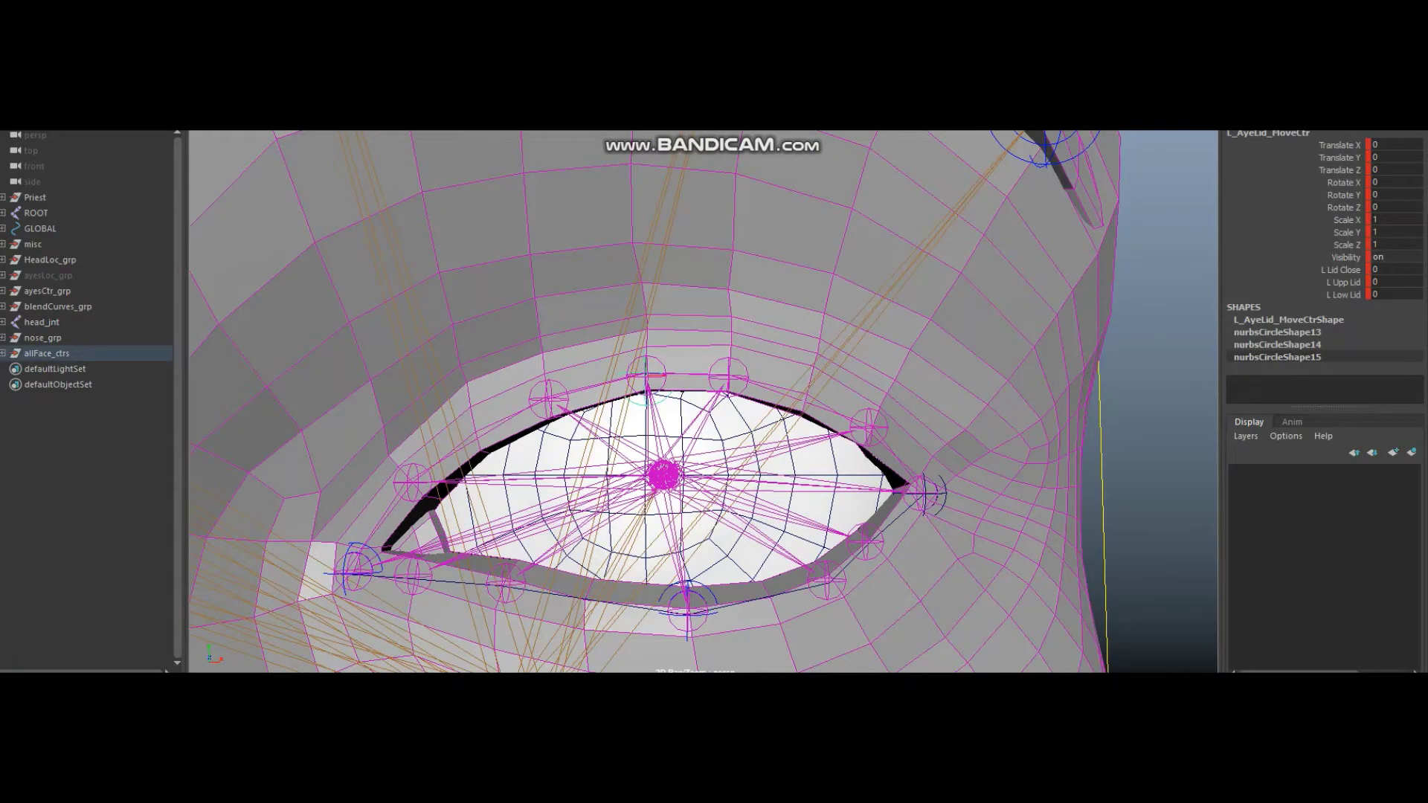
click(1344, 282)
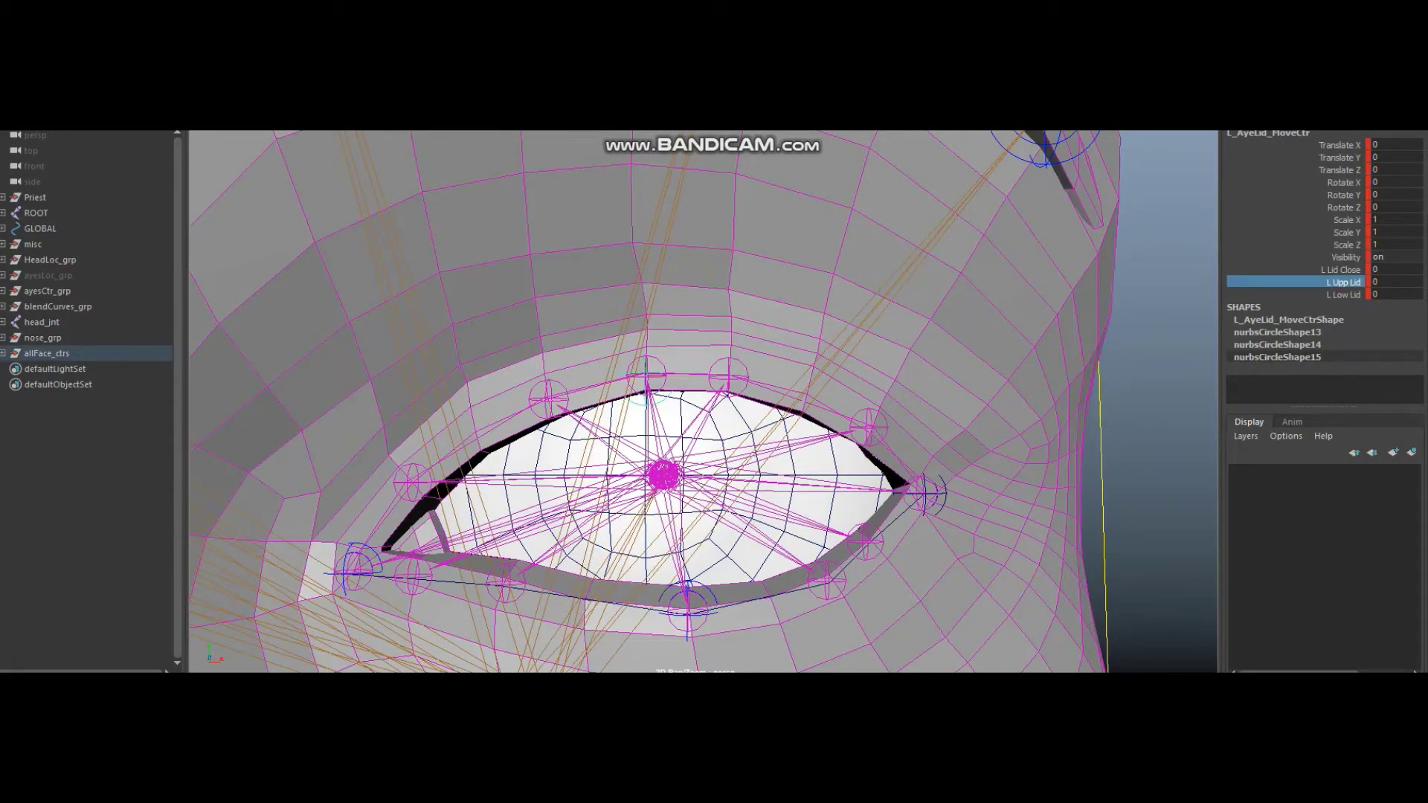
middle_drag(670, 401, 781, 401)
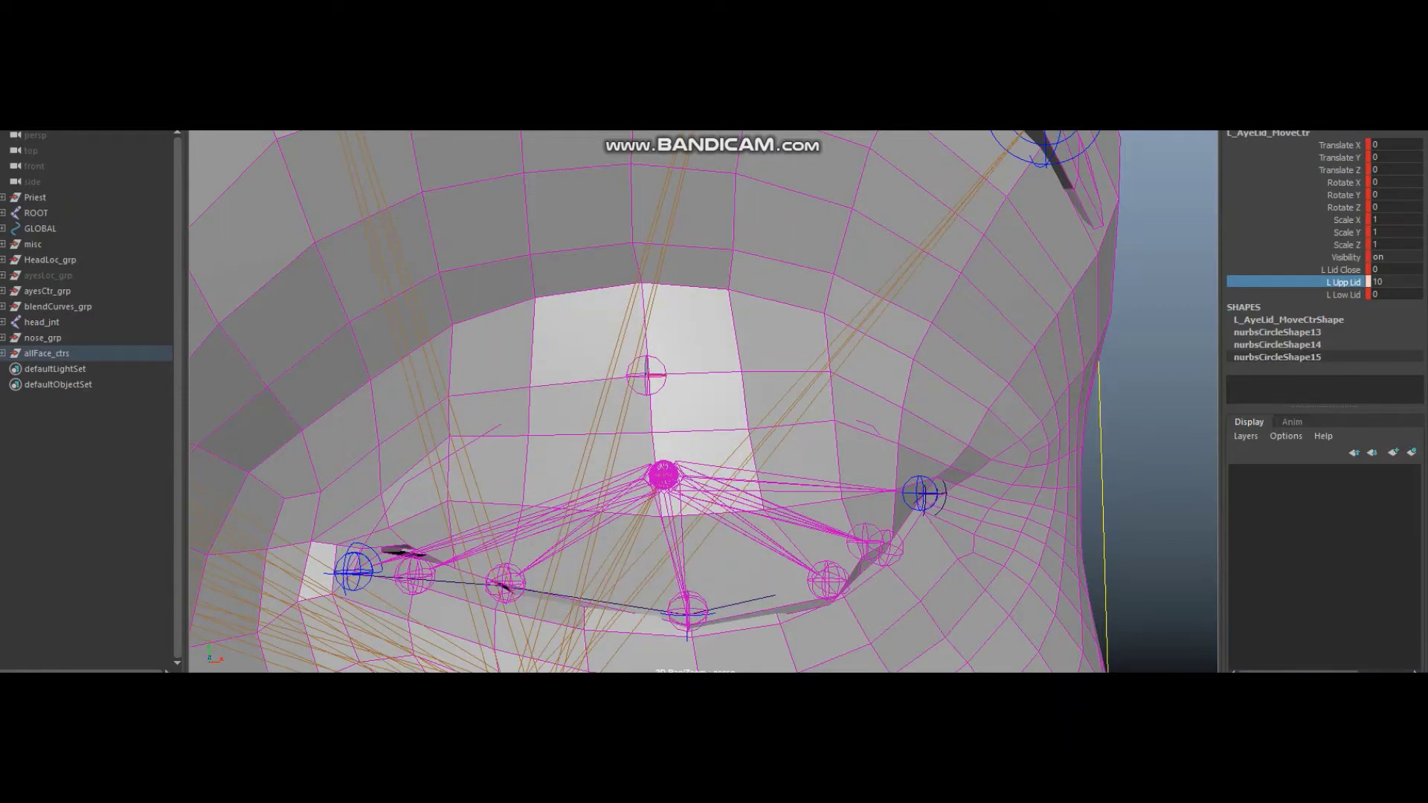
- Try the L Lid Close, L Upp Lid and L Low Lid attributes, and select the left lower eyelid control
click(1342, 269)
middle_drag(670, 402, 614, 377)
click(1344, 295)
click(1344, 270)
click(1343, 282)
click(1343, 295)
click(1344, 282)
shift+click(1344, 294)
click(688, 608)
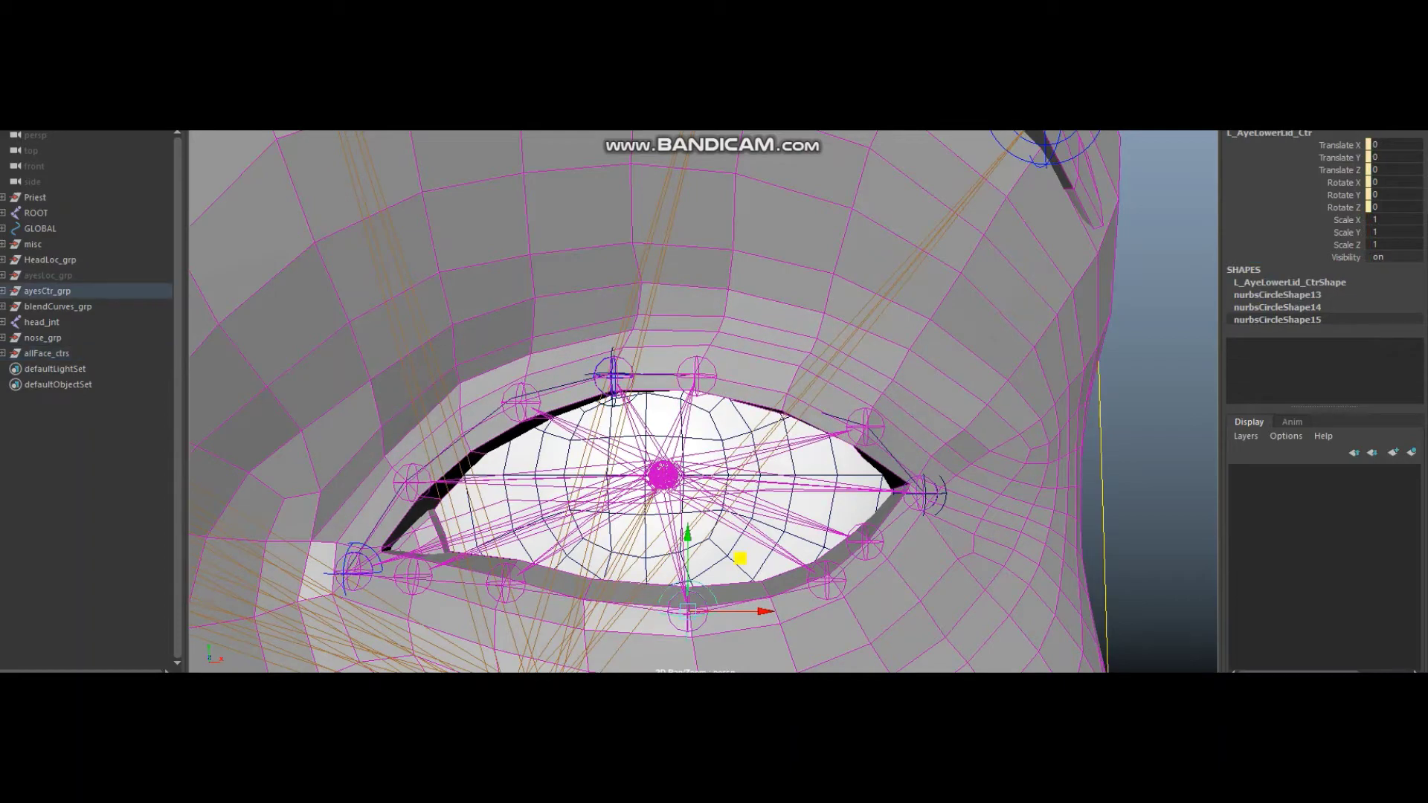
- Try the jaw opening by lowering Jaw_ctr to about -0.91 in Translate Y
scroll(703, 402, down, 10)
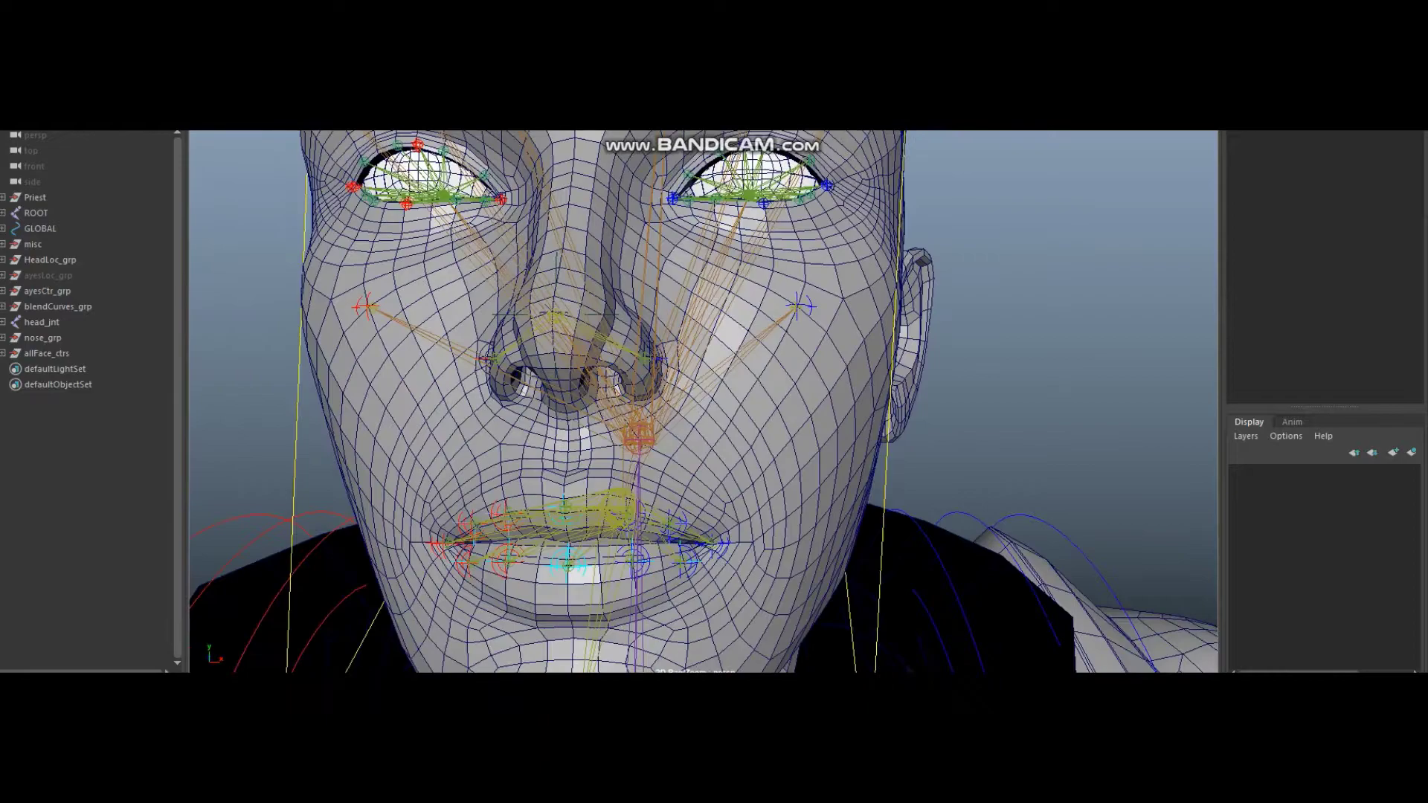
alt+drag(703, 402, 819, 349)
scroll(703, 402, up, 3)
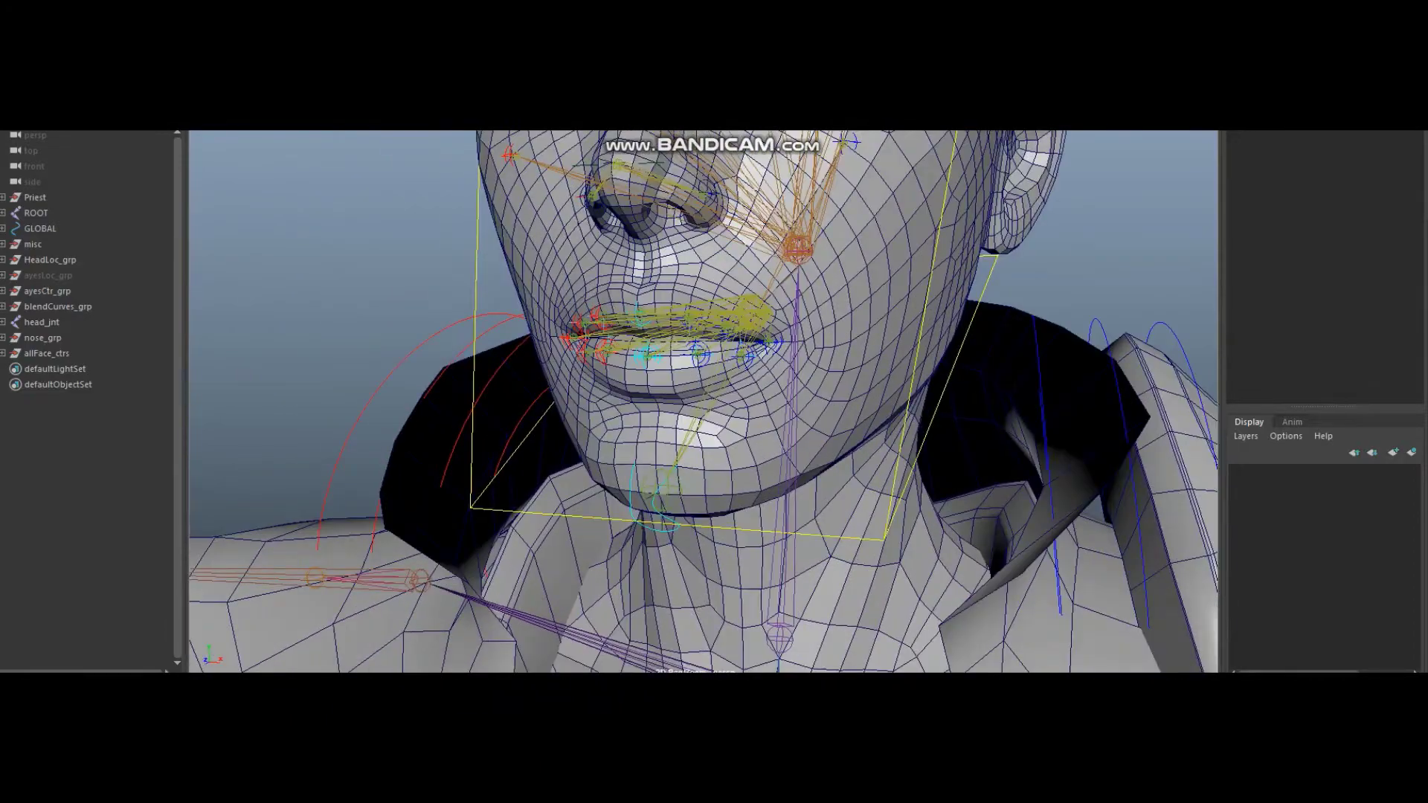
mouse_move(703, 402)
alt+mouse_down()
mouse_move(714, 372)
mouse_move(655, 368)
mouse_move(729, 387)
mouse_move(707, 394)
mouse_move(703, 379)
alt+mouse_up()
scroll(703, 402, up, 4)
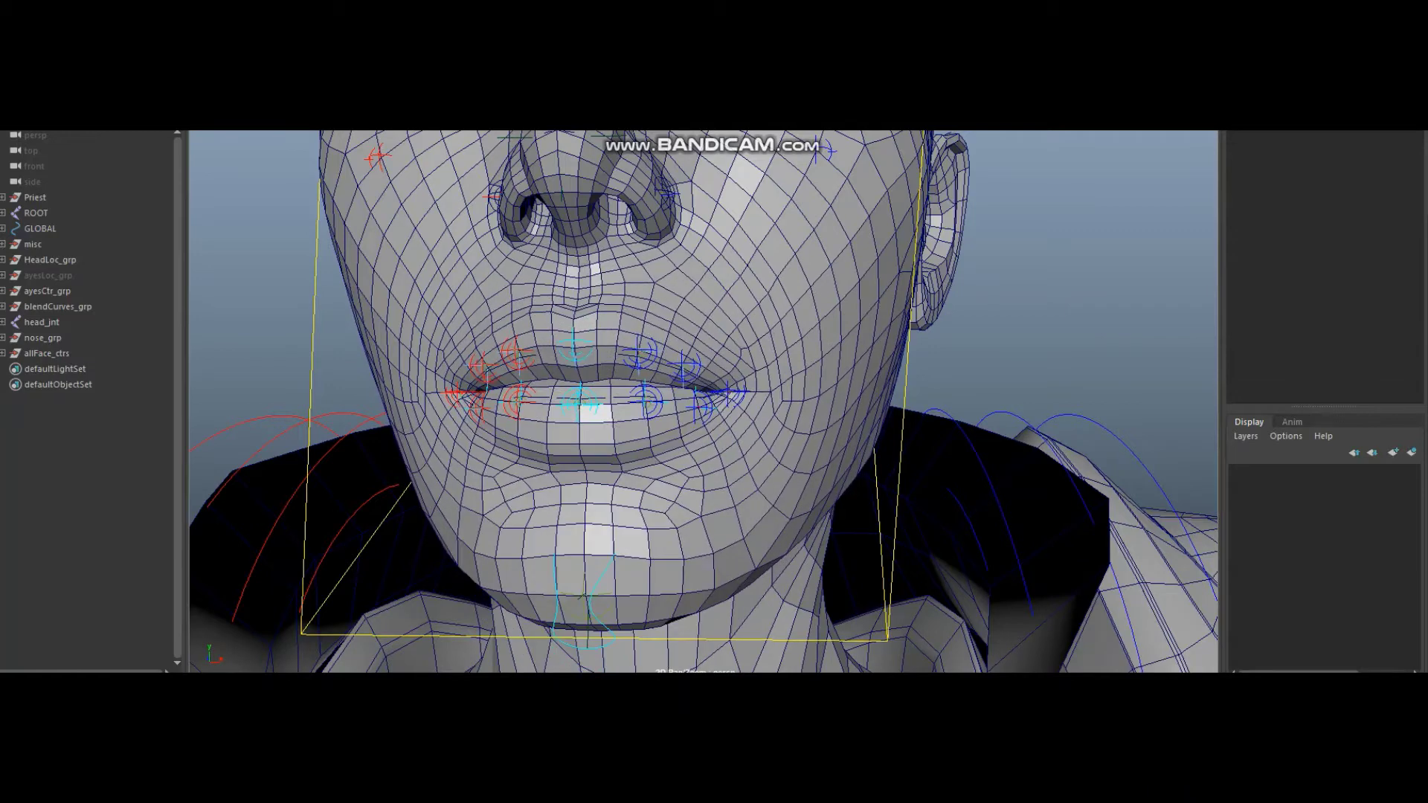
click(599, 497)
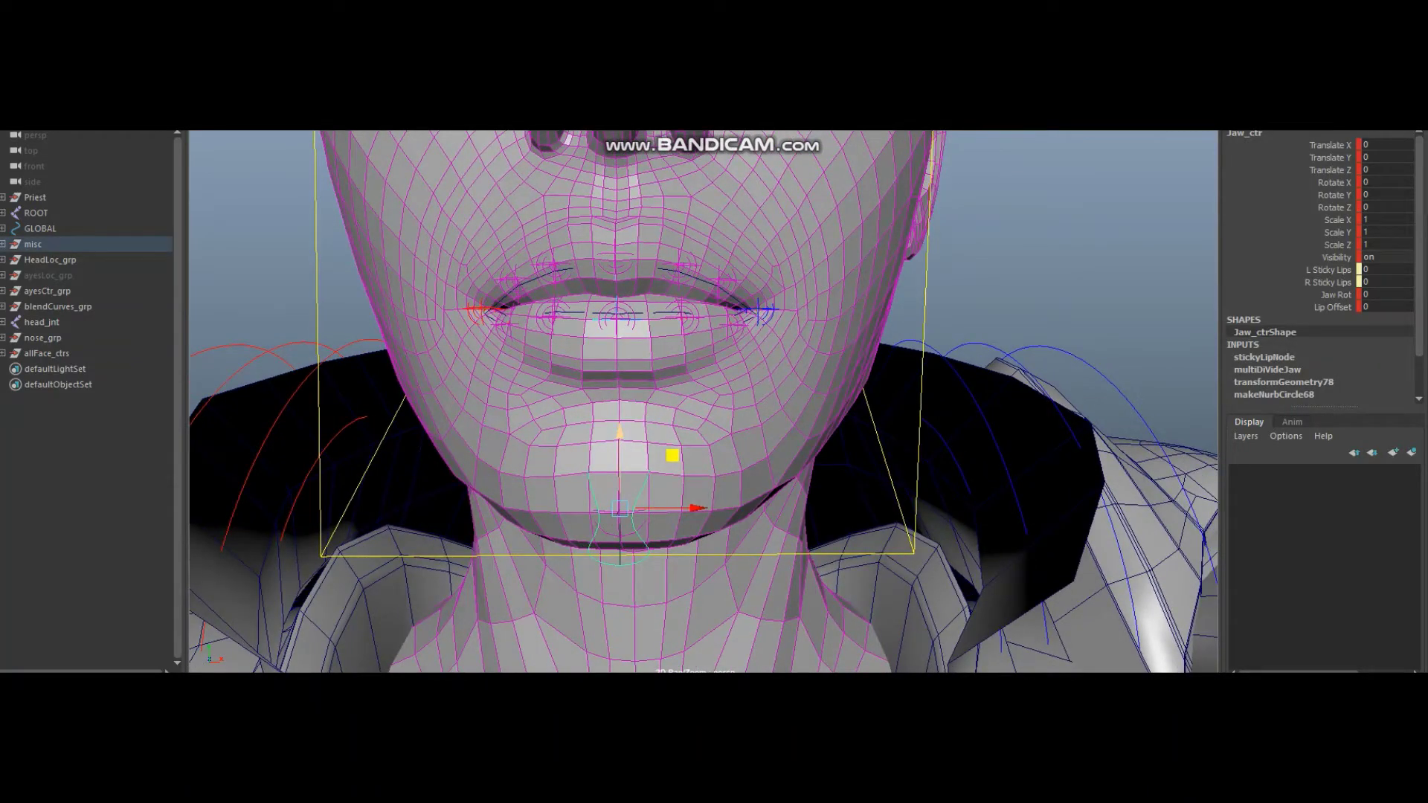
drag(620, 453, 620, 504)
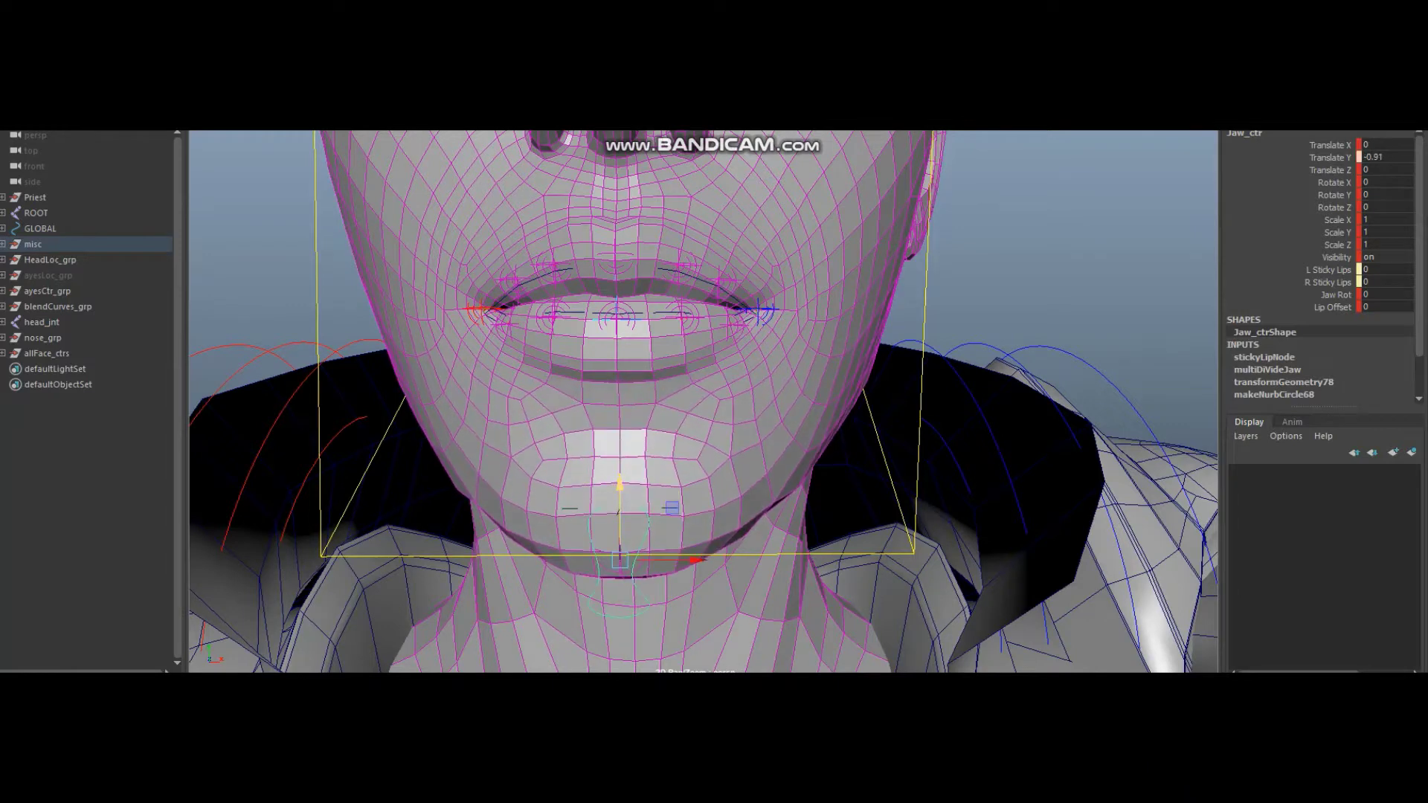
- Set Jaw Rot to 10 and Lip Offset to about 5.6 on Jaw_ctr, and return its Translate Y to 0
click(1336, 294)
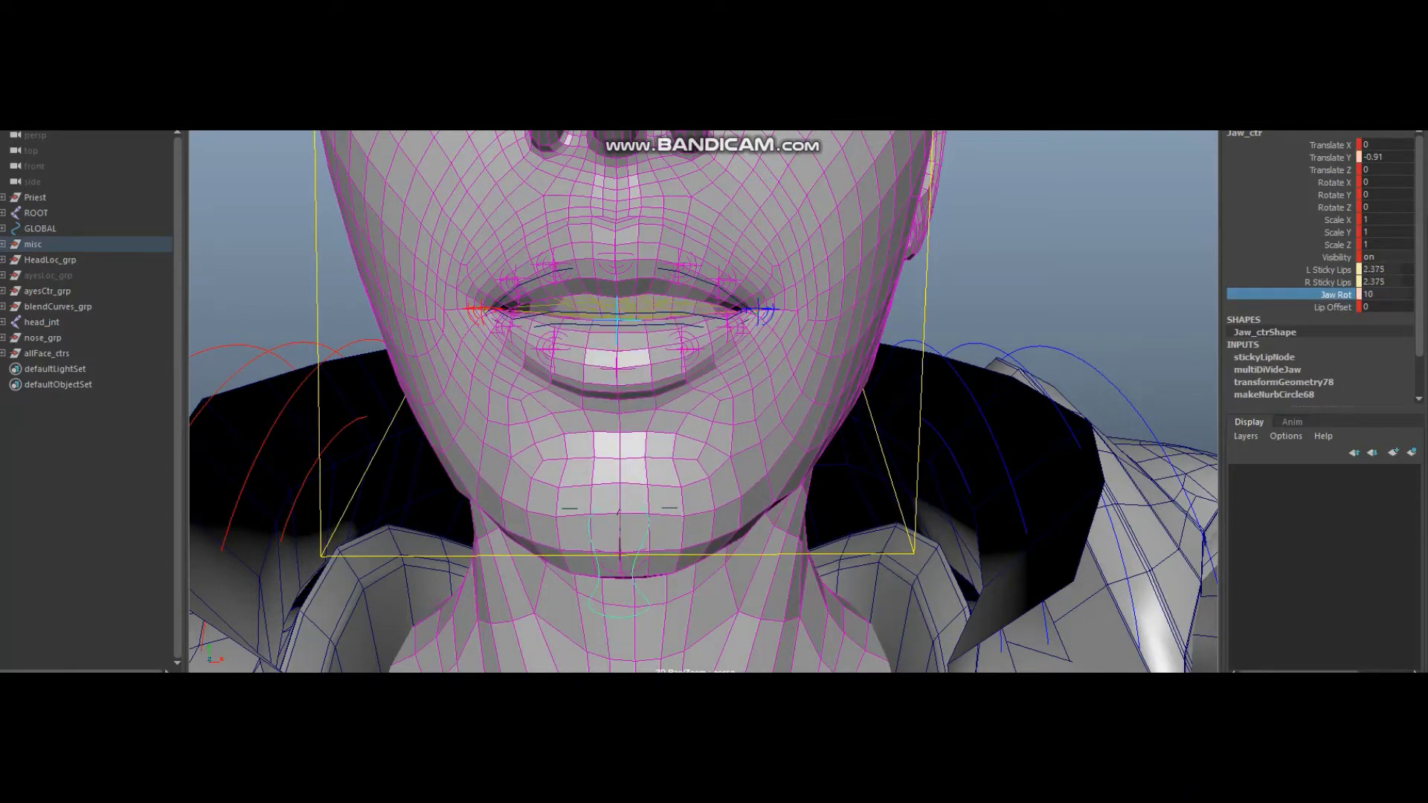
click(1333, 307)
middle_drag(706, 447, 766, 446)
drag(619, 485, 620, 433)
- Try twisting the upper lip by rotating UpperLipp_crt about 27.8 degrees in Z
scroll(617, 401, up, 5)
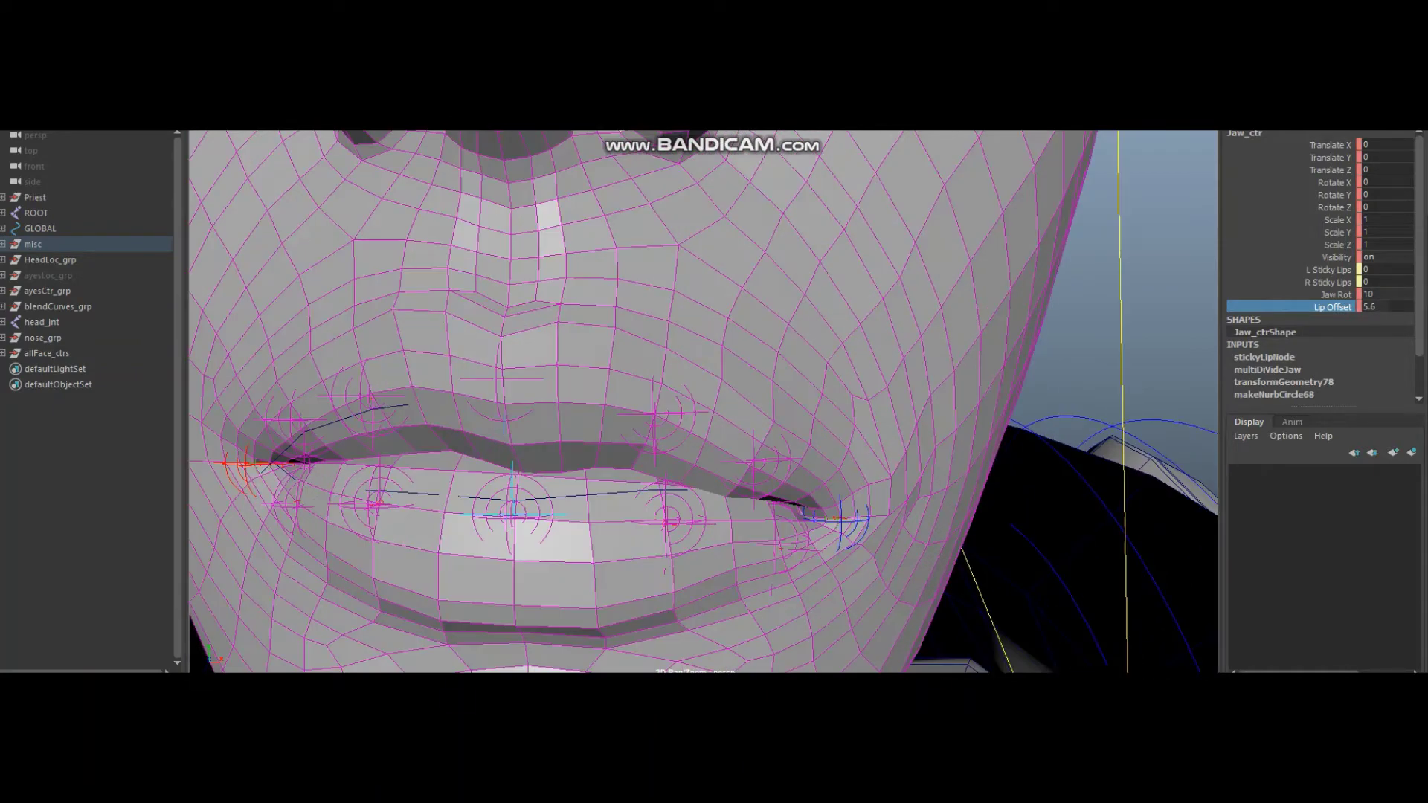
click(506, 420)
scroll(703, 402, down, 3)
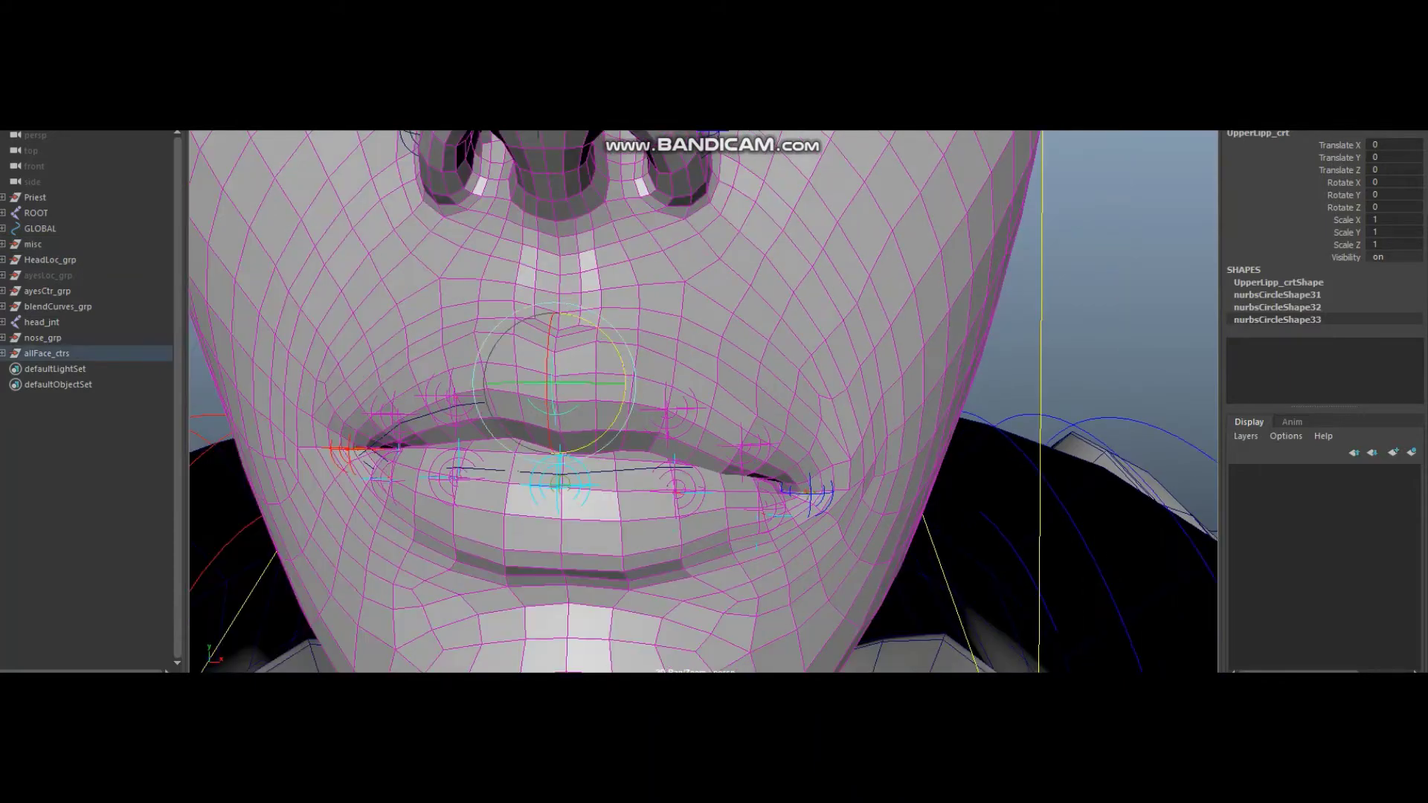
drag(627, 405, 607, 437)
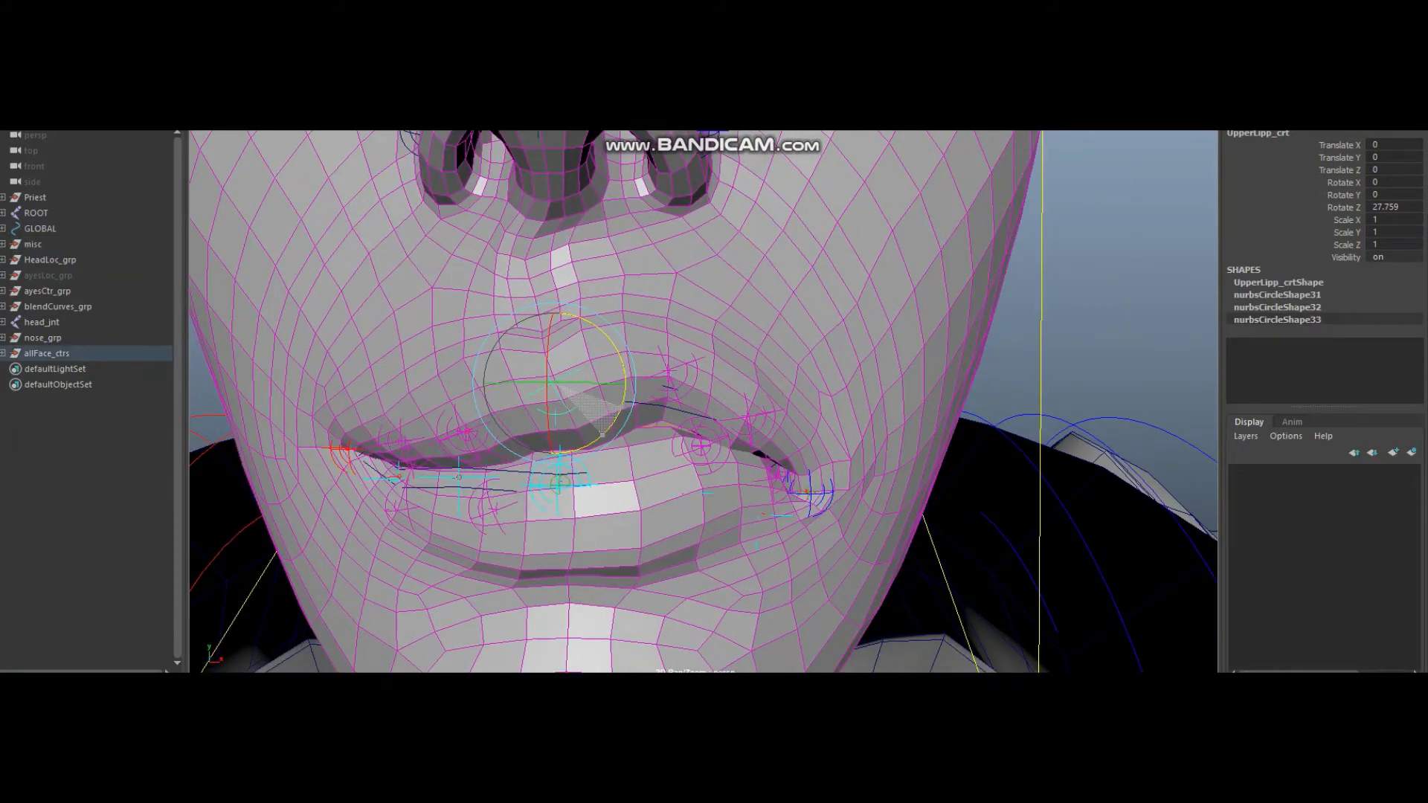
- Raise the left mouth corner by moving Comissure_ctr_L to about Translate X 0.171 and Translate Y 0.43, with no rotation
scroll(703, 402, down, 3)
alt+drag(703, 401, 833, 387)
click(631, 470)
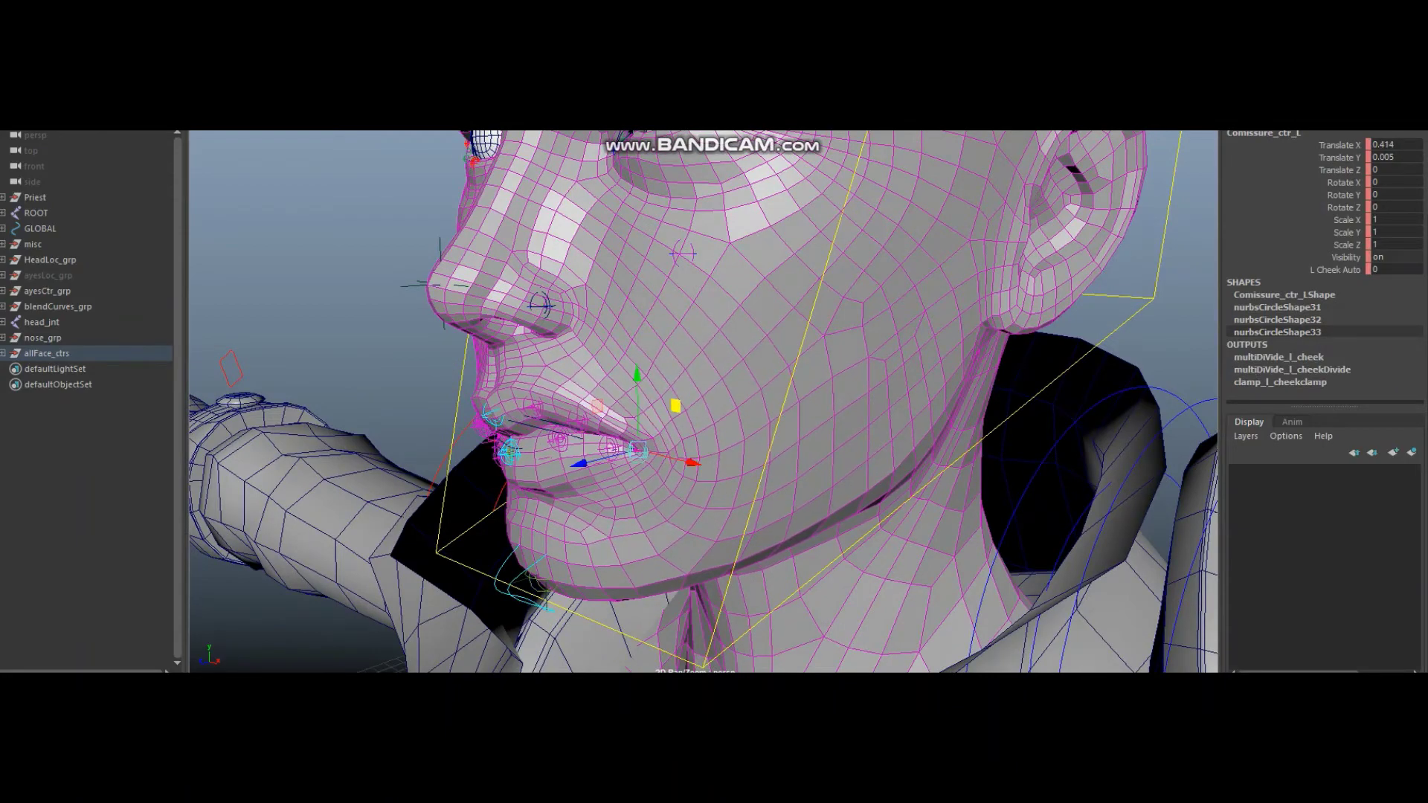
key(e)
alt+drag(703, 402, 610, 402)
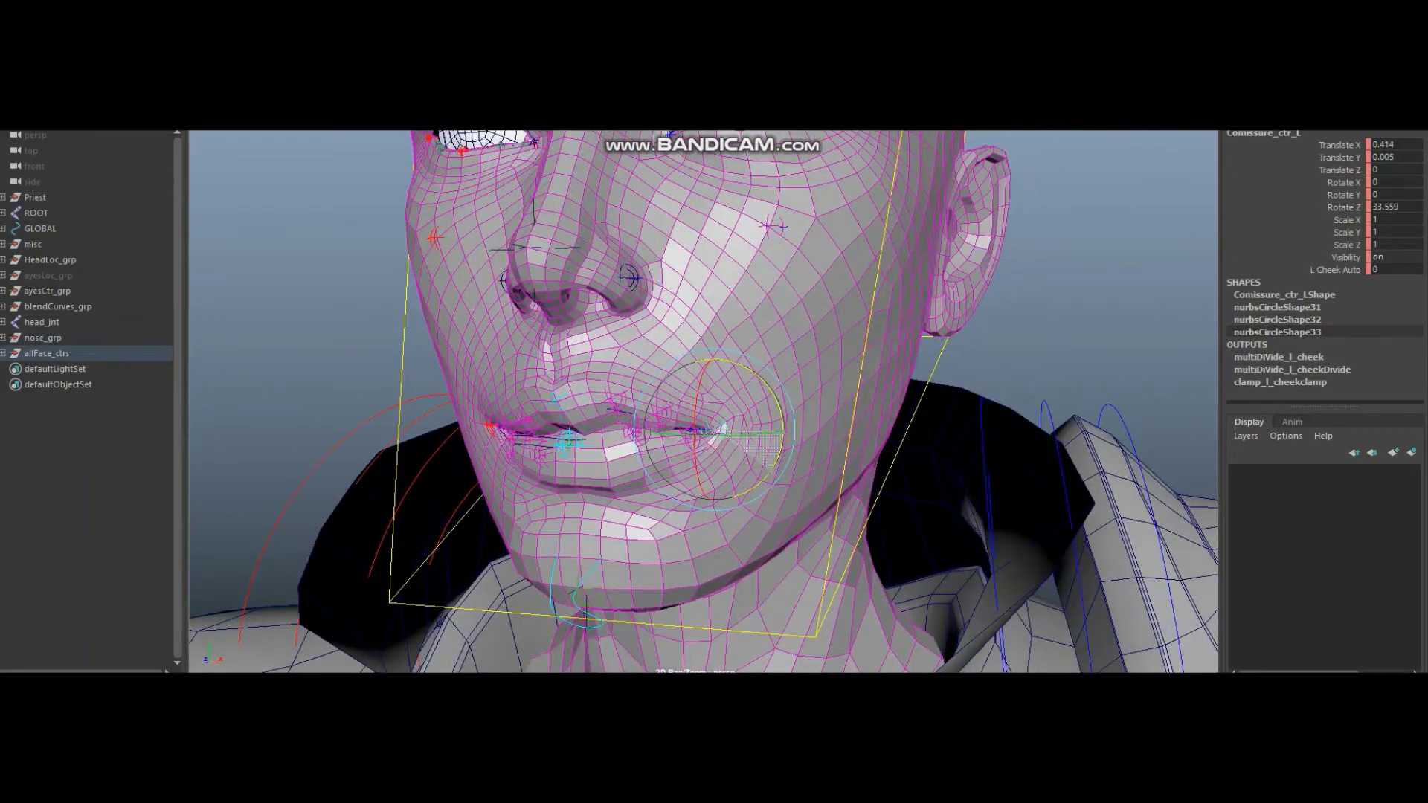
key(w)
alt+drag(703, 402, 744, 401)
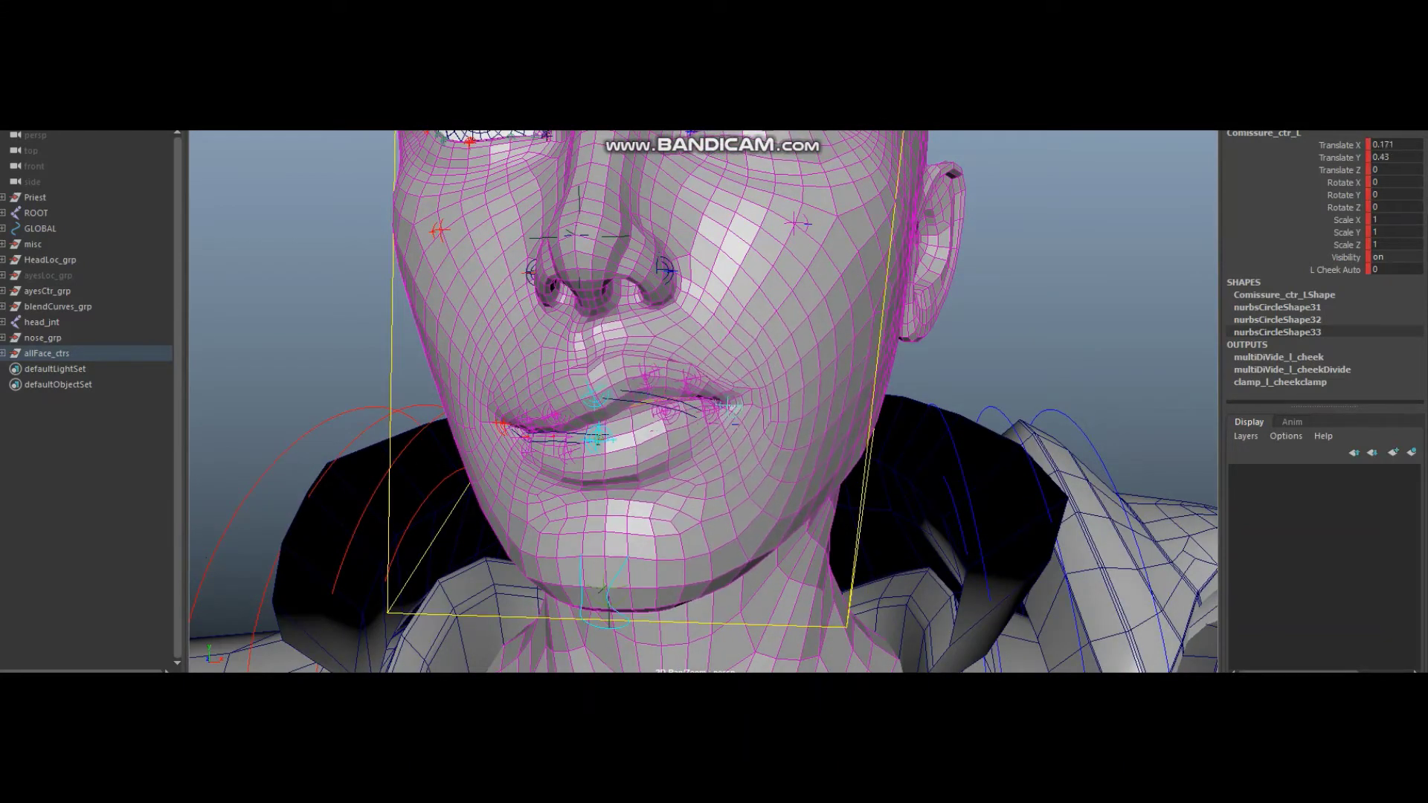
scroll(703, 401, down, 5)
scroll(703, 402, up, 5)
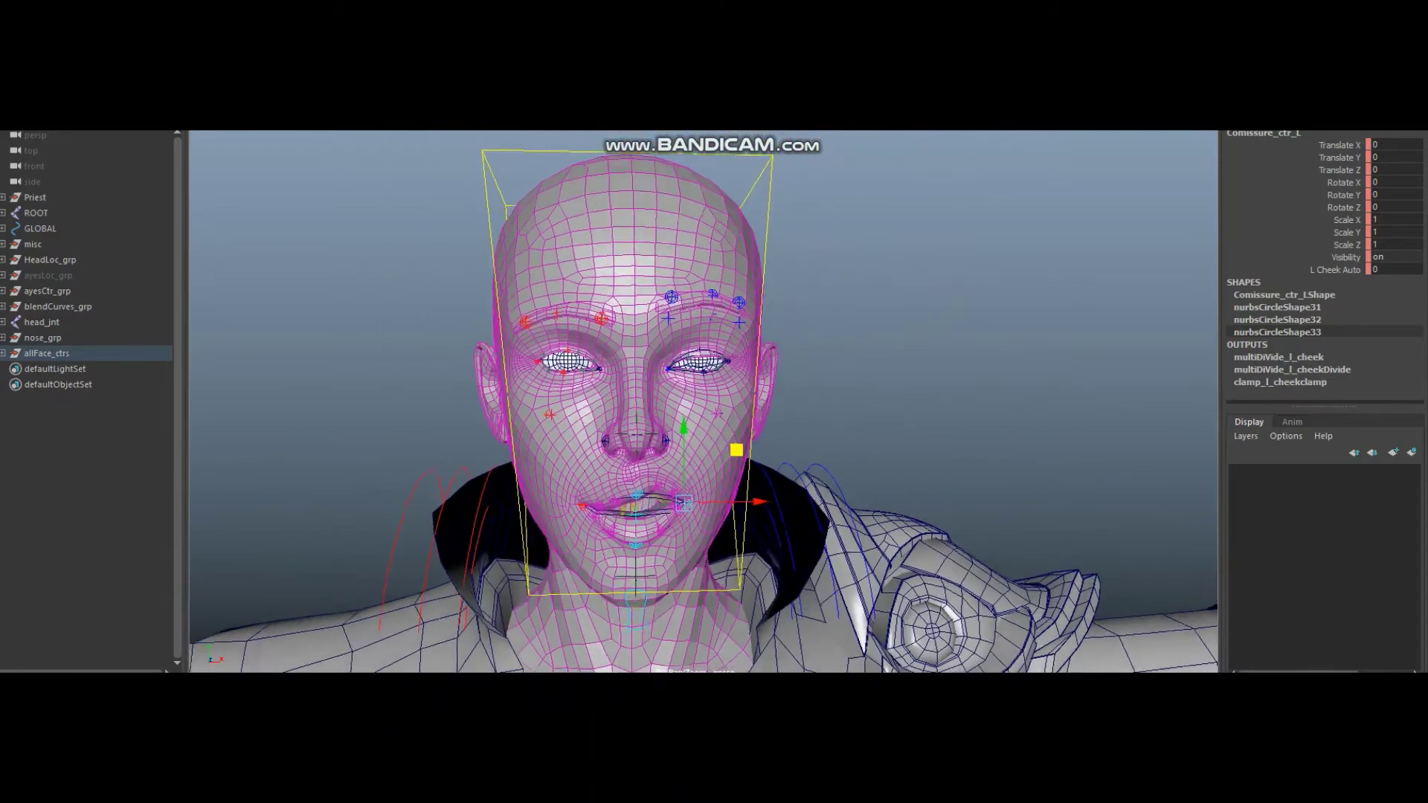
- Raise the outer left eyebrow by moving L_ayebrow3_ctr to about 1.474 in Translate Y
alt+drag(703, 401, 751, 401)
scroll(703, 402, up, 3)
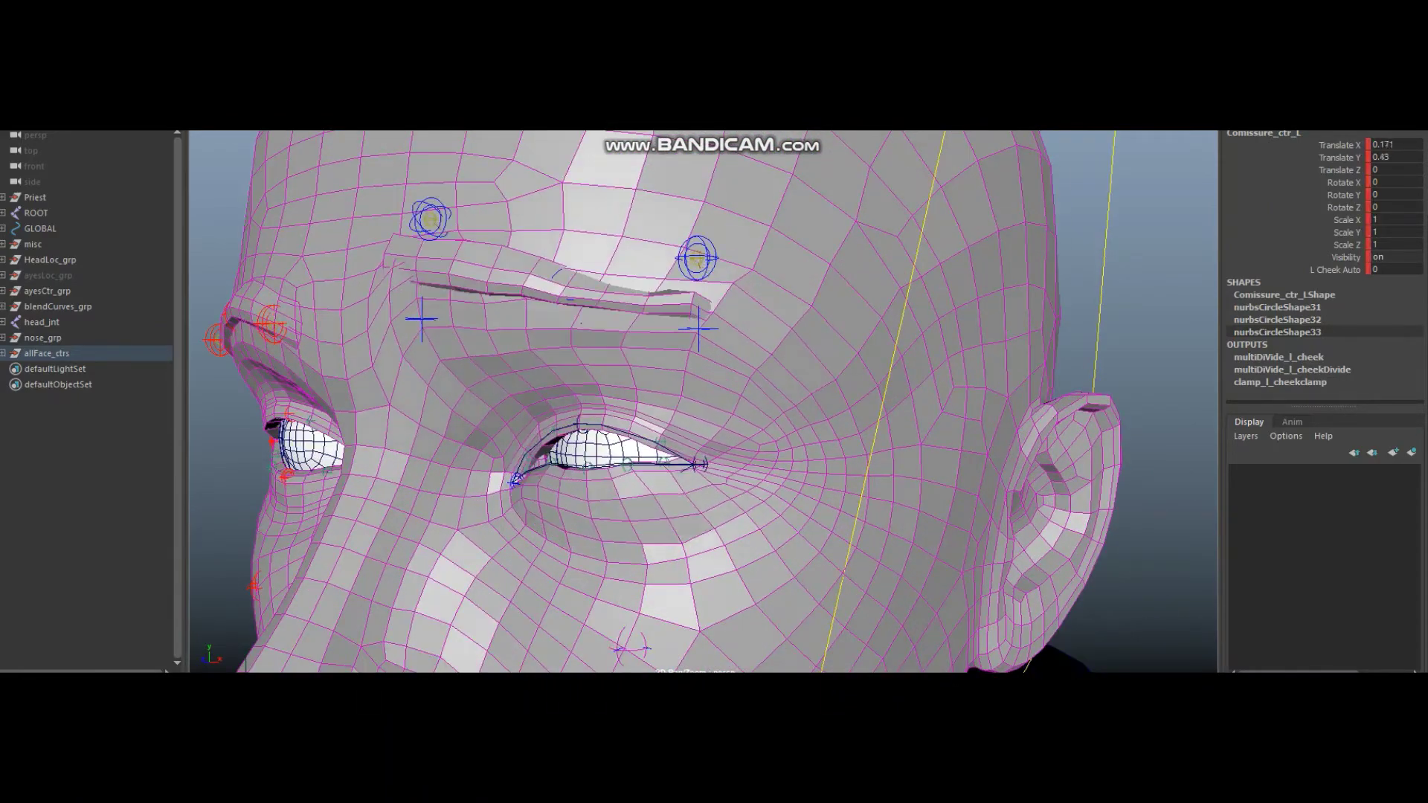
scroll(703, 402, down, 4)
alt+drag(703, 402, 648, 405)
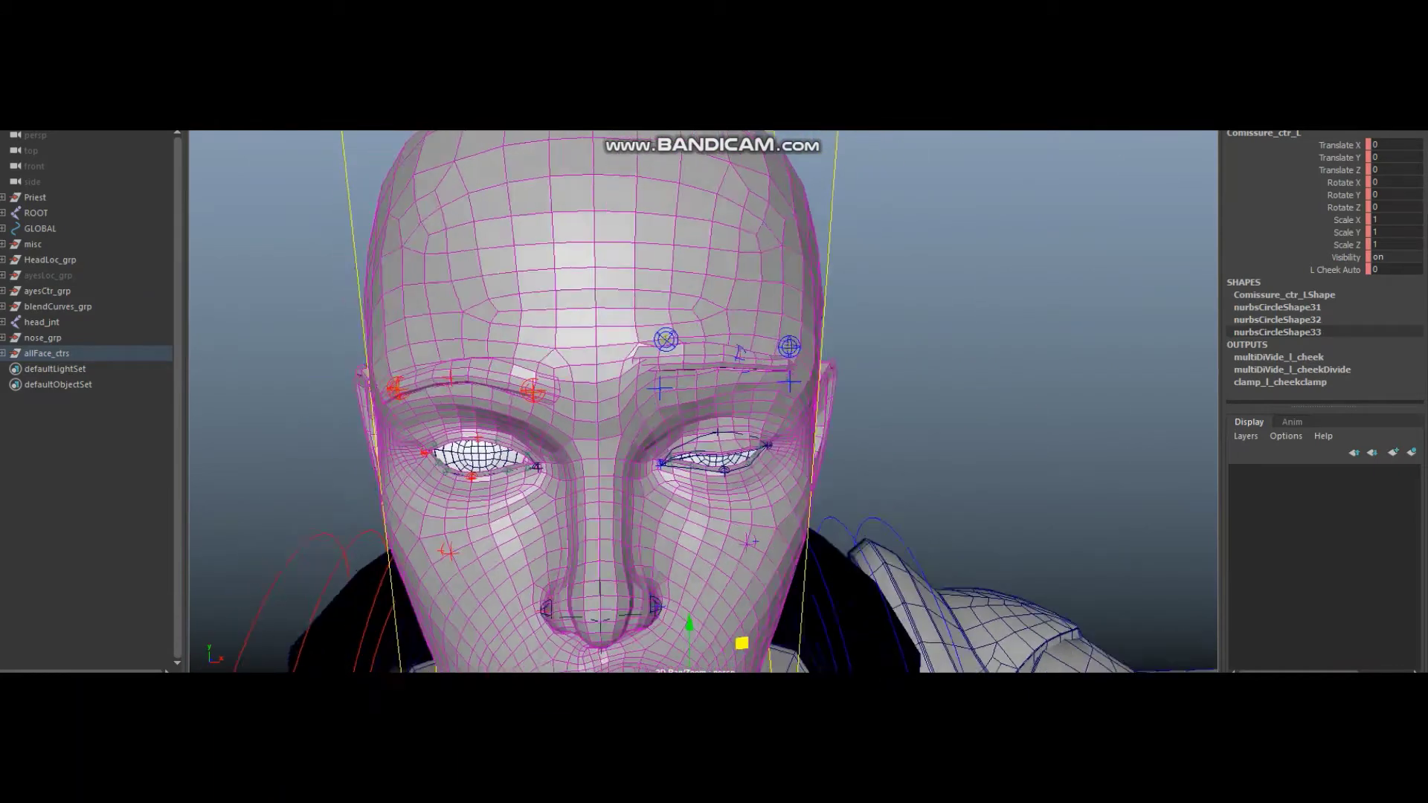
click(780, 338)
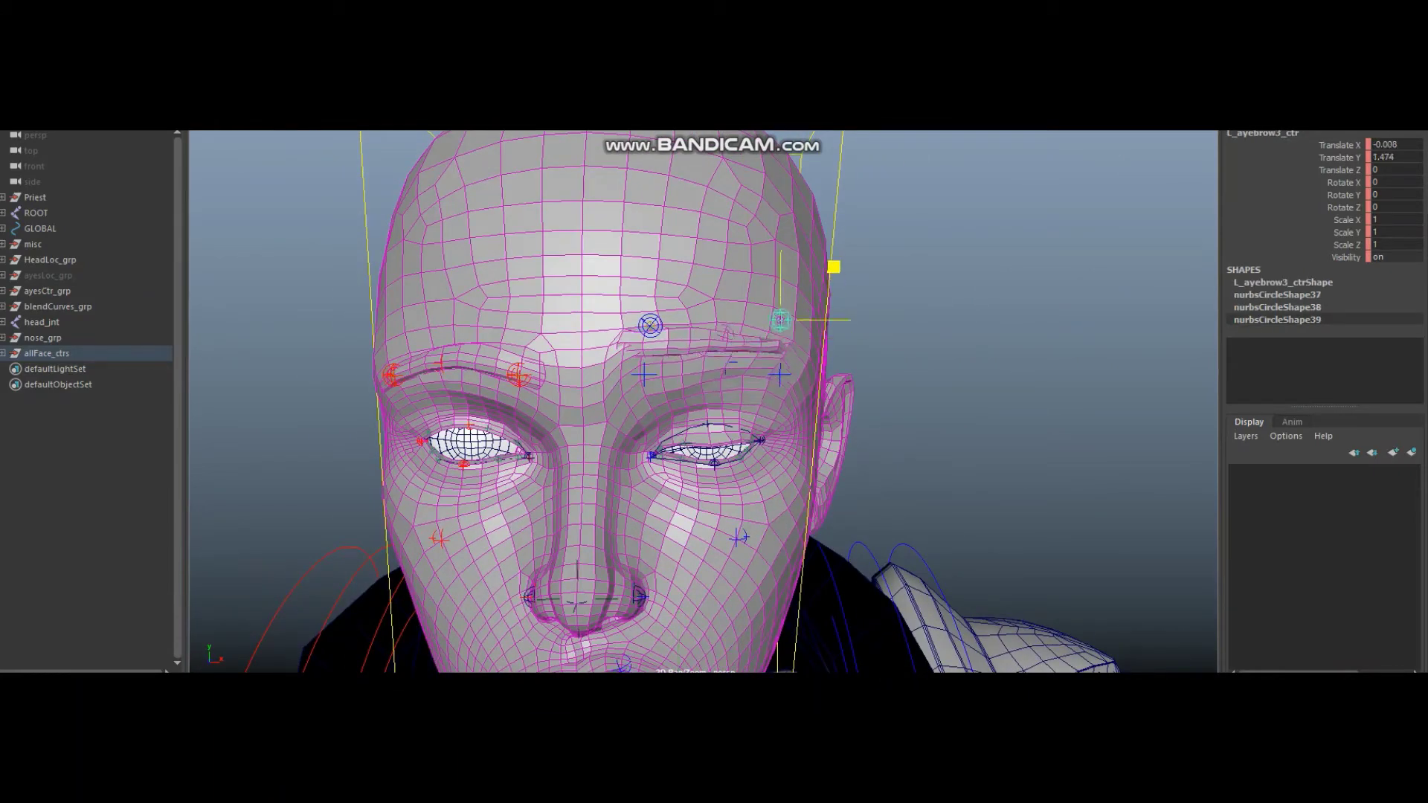
- Move L_ayebrow1_ctr at the inner left eyebrow to about X 0.205, Y 1.305 and rotate it about -9.6 degrees in Z
key(e)
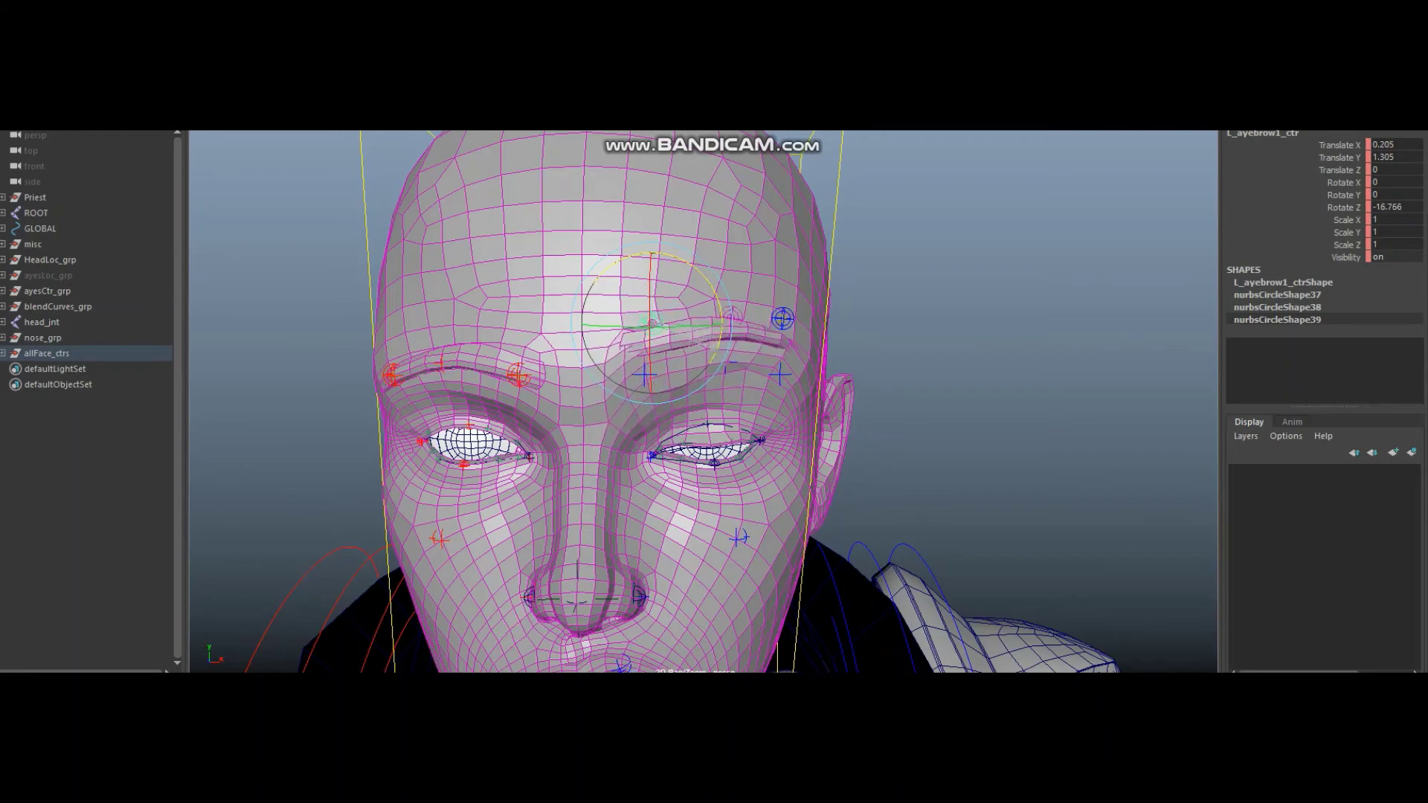
alt+drag(669, 402, 625, 394)
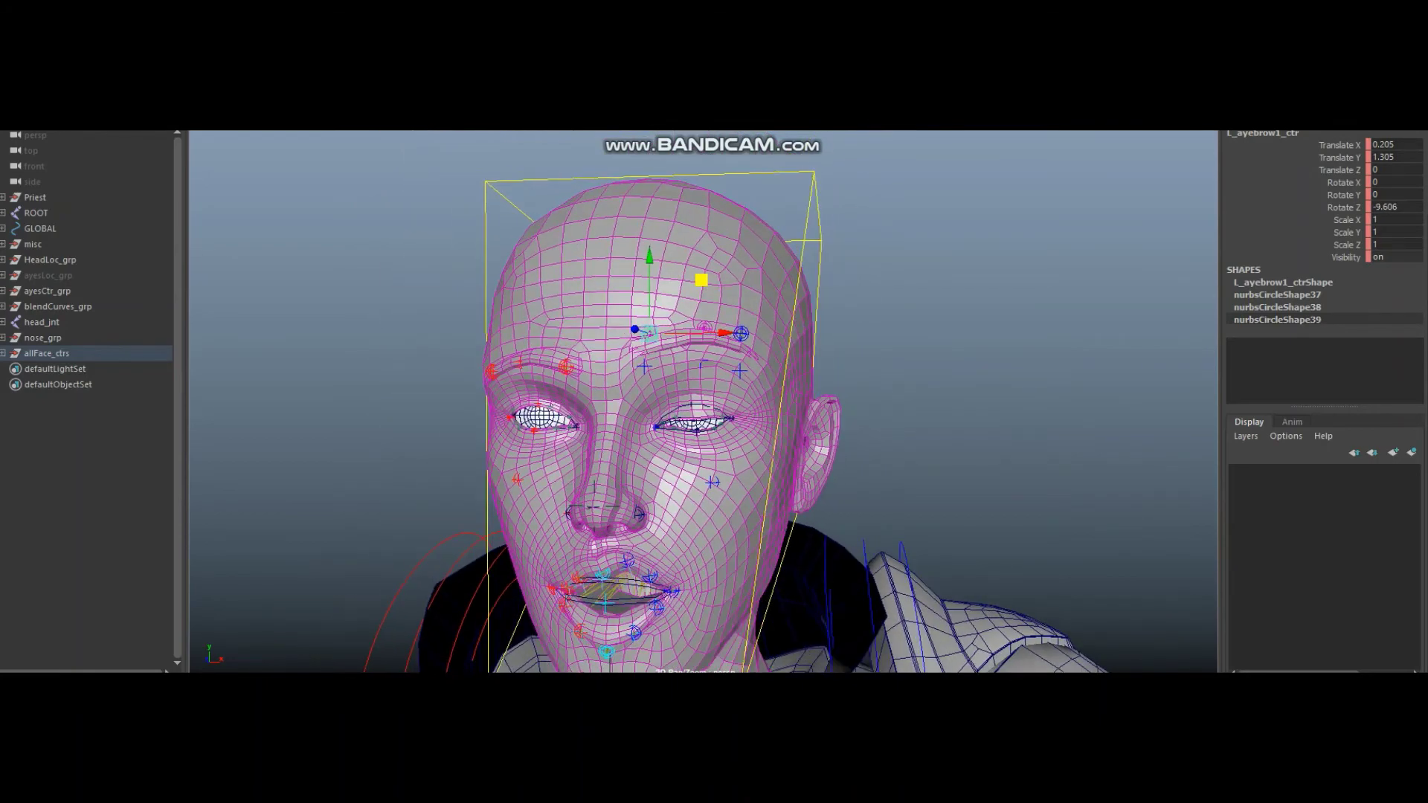
scroll(703, 402, down, 3)
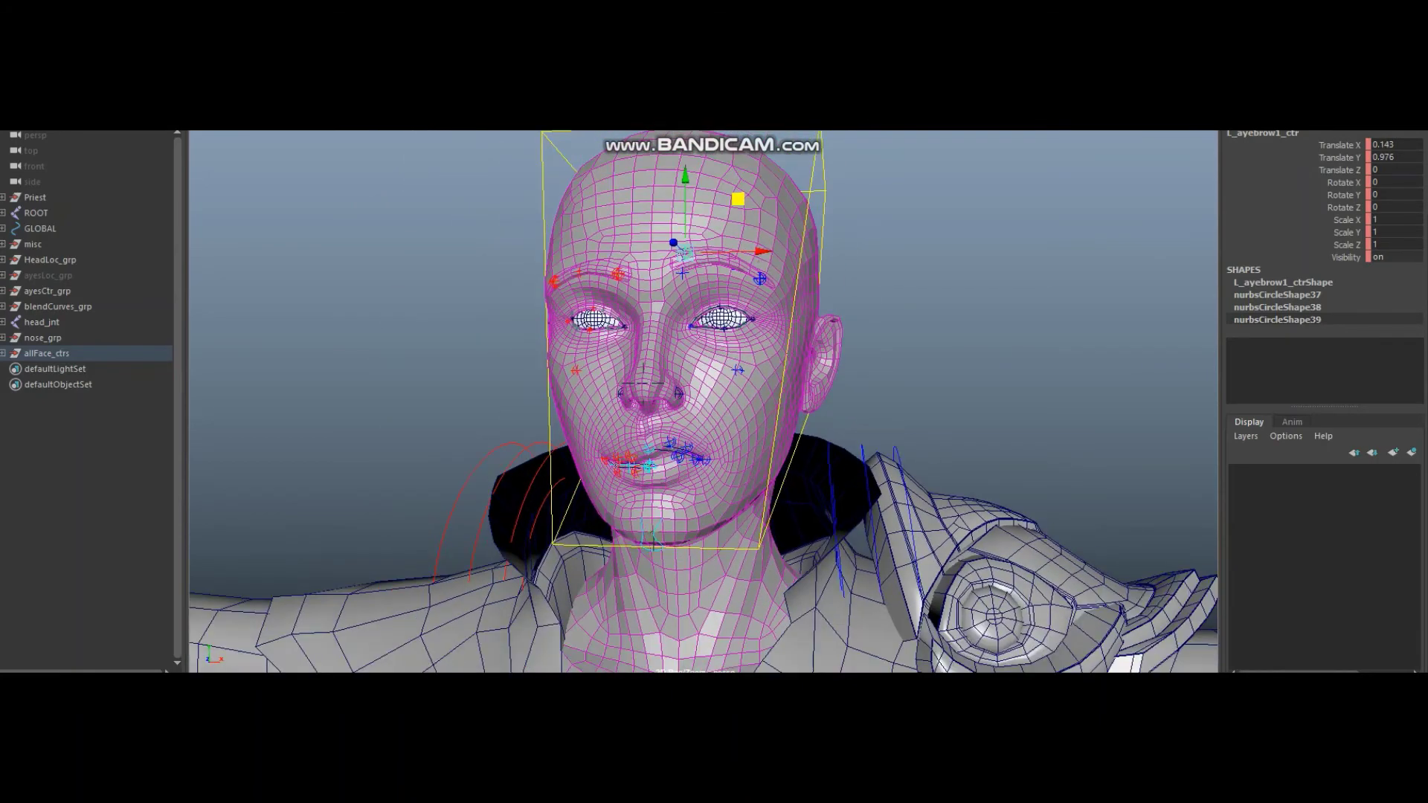